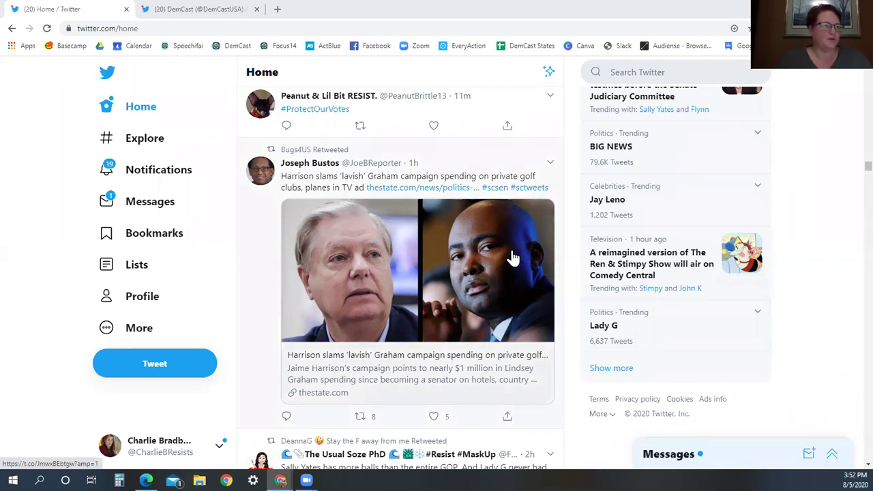
- Browse the tweets in the home timeline, working back toward the newer ones
{"action": "scroll", "coordinate": [513, 257], "scroll_direction": "up", "scroll_amount": 5}
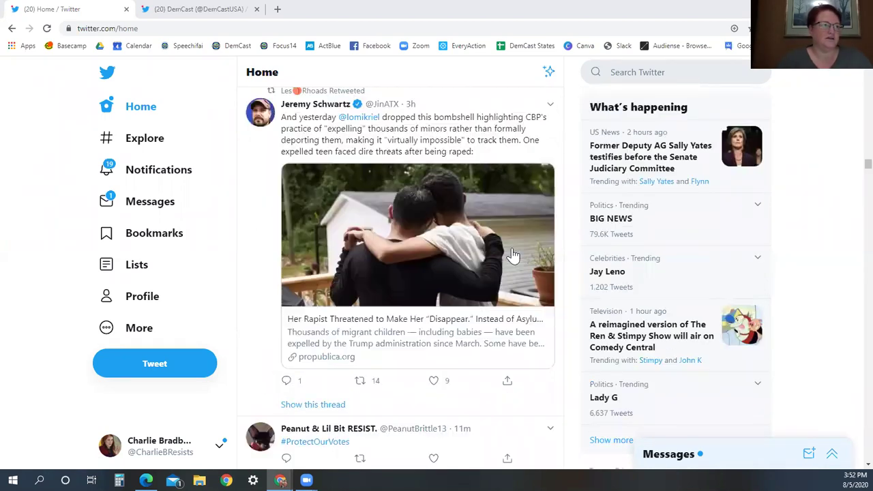
{"action": "scroll", "coordinate": [513, 256], "scroll_direction": "up", "scroll_amount": 2}
{"action": "scroll", "coordinate": [513, 255], "scroll_direction": "up", "scroll_amount": 4}
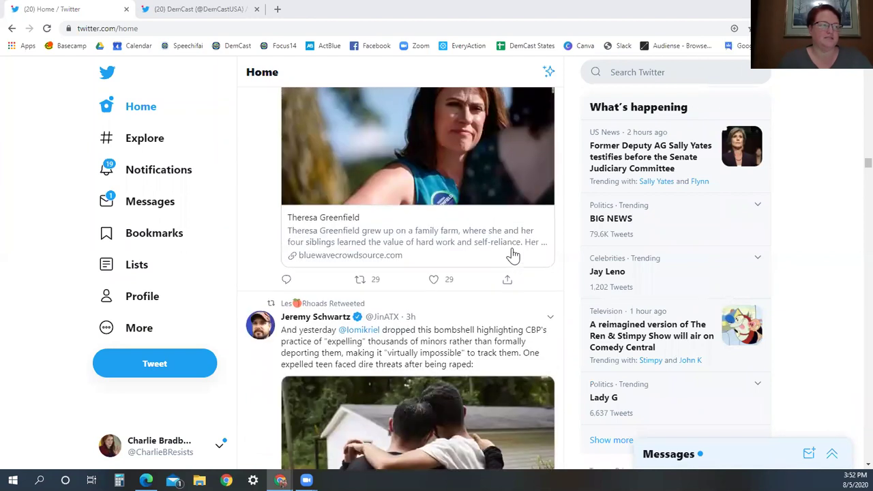
{"action": "scroll", "coordinate": [513, 256], "scroll_direction": "up", "scroll_amount": 3}
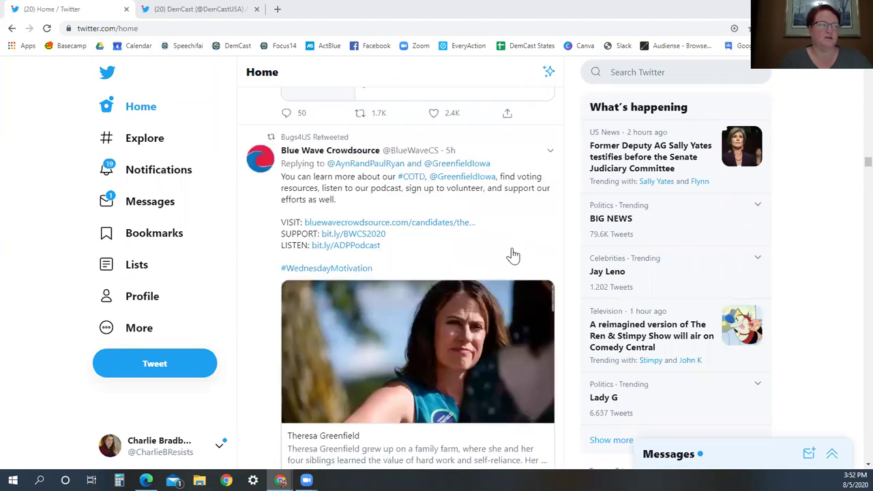
{"action": "scroll", "coordinate": [513, 255], "scroll_direction": "up", "scroll_amount": 3}
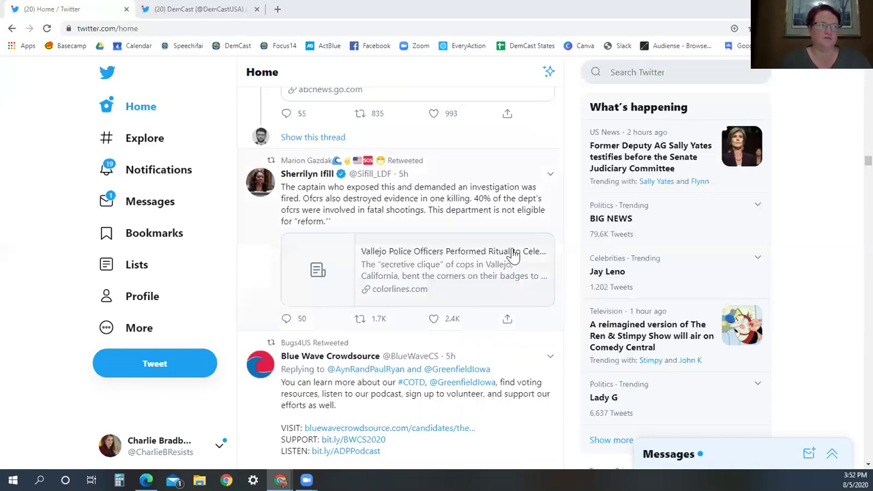
{"action": "scroll", "coordinate": [513, 256], "scroll_direction": "up", "scroll_amount": 2}
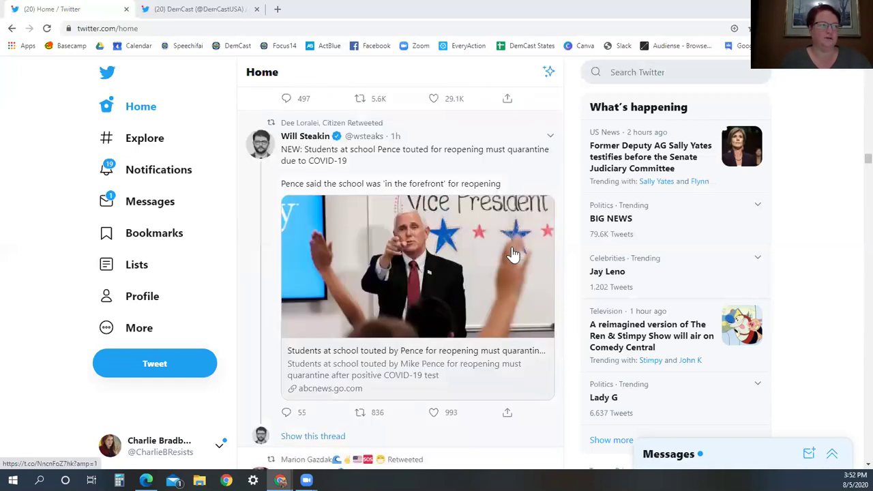
{"action": "scroll", "coordinate": [514, 255], "scroll_direction": "down", "scroll_amount": 1}
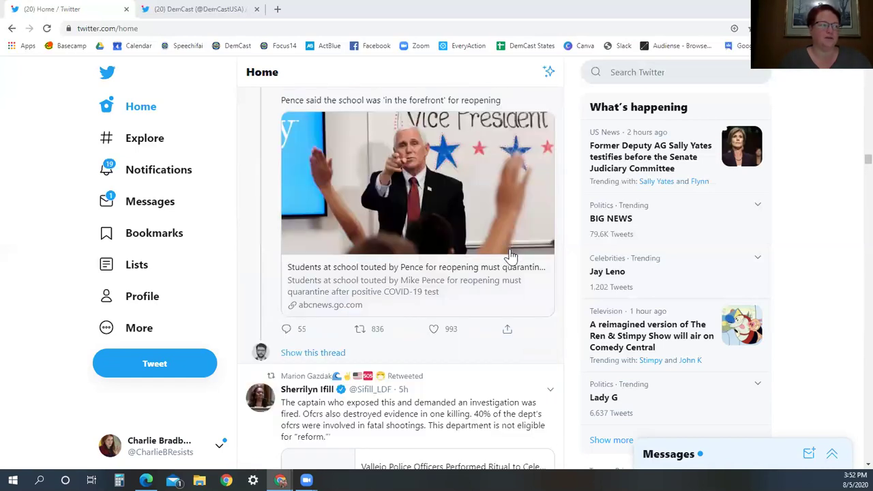
{"action": "scroll", "coordinate": [511, 256], "scroll_direction": "up", "scroll_amount": 4}
{"action": "scroll", "coordinate": [510, 255], "scroll_direction": "up", "scroll_amount": 2}
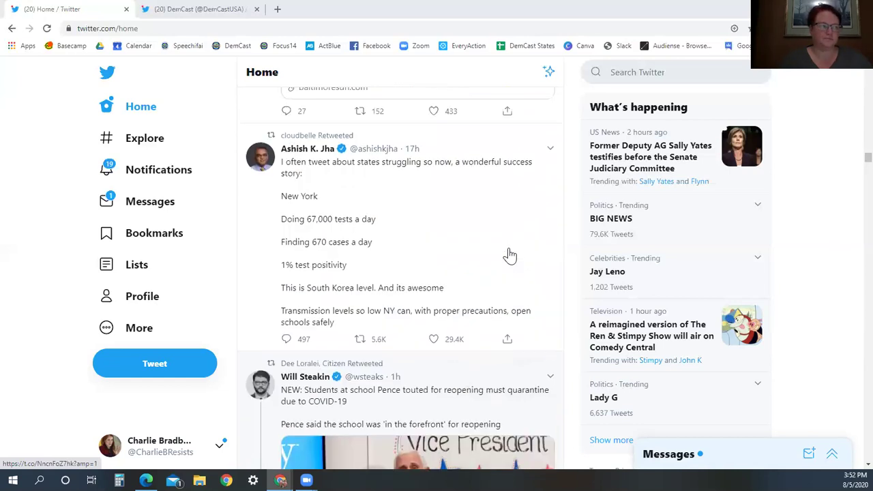
{"action": "scroll", "coordinate": [510, 255], "scroll_direction": "up", "scroll_amount": 3}
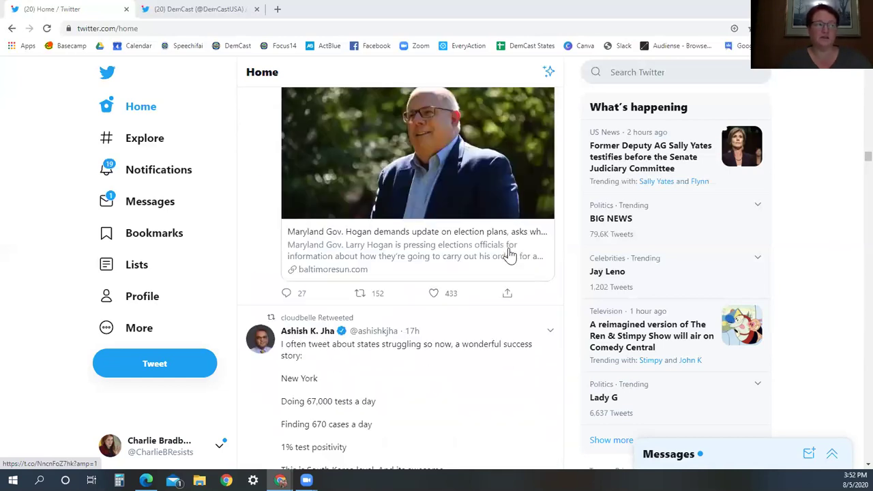
{"action": "scroll", "coordinate": [510, 255], "scroll_direction": "up", "scroll_amount": 6}
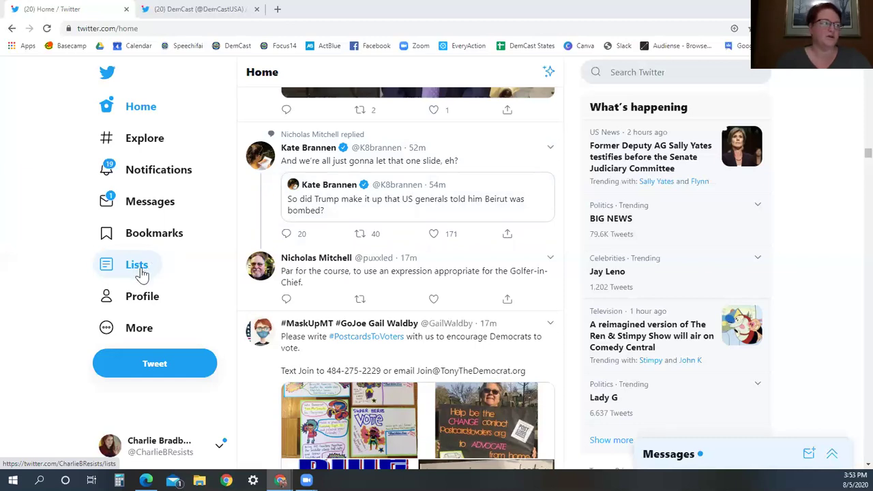
- View the account's own Lists page, and open the lists belonging to the DemCast profile
{"action": "left_click", "coordinate": [139, 271]}
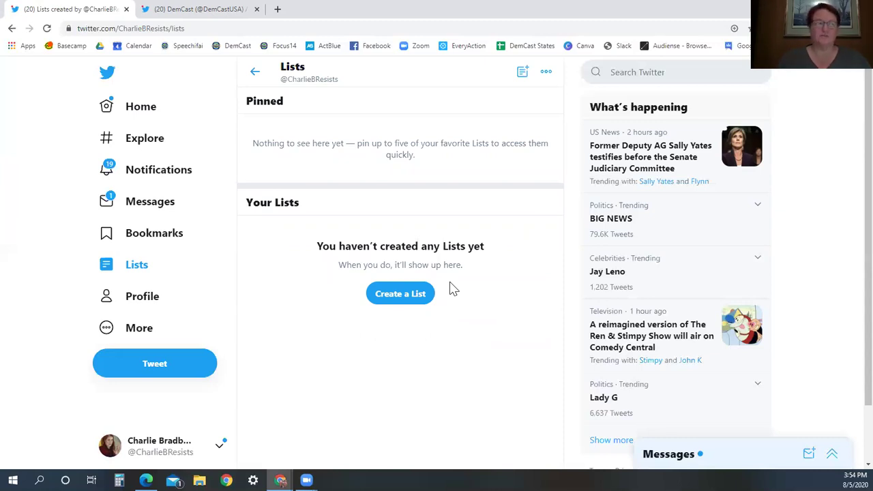
{"action": "left_click", "coordinate": [202, 14]}
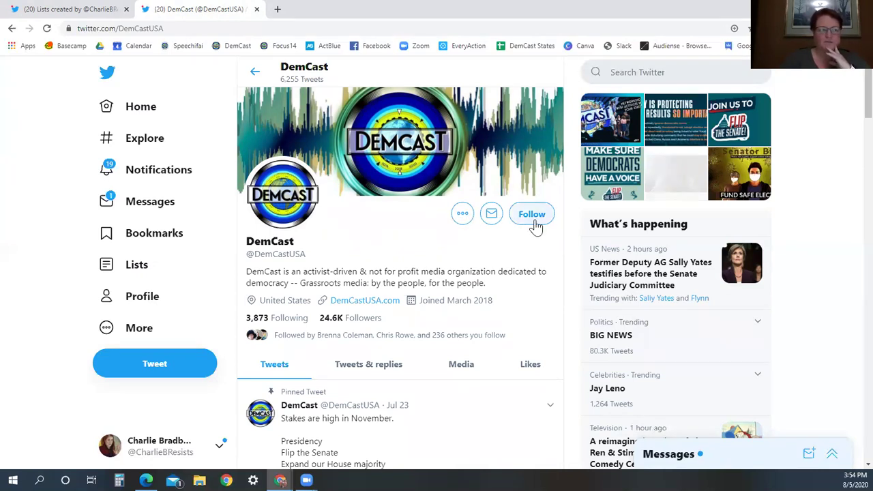
{"action": "left_click", "coordinate": [463, 218]}
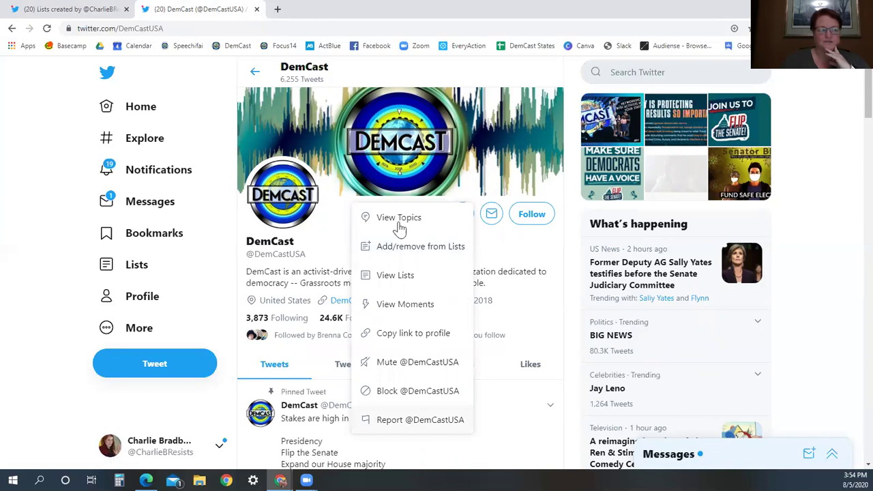
{"action": "left_click", "coordinate": [405, 278]}
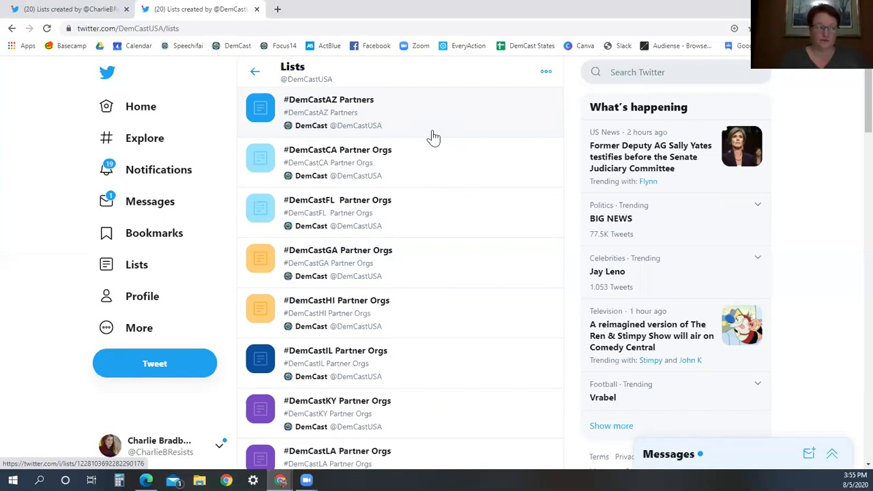
- Find the #DemCastMI Partner Orgs list among DemCast's lists and follow it
{"action": "scroll", "coordinate": [434, 139], "scroll_direction": "down", "scroll_amount": 1}
{"action": "scroll", "coordinate": [434, 139], "scroll_direction": "down", "scroll_amount": 6}
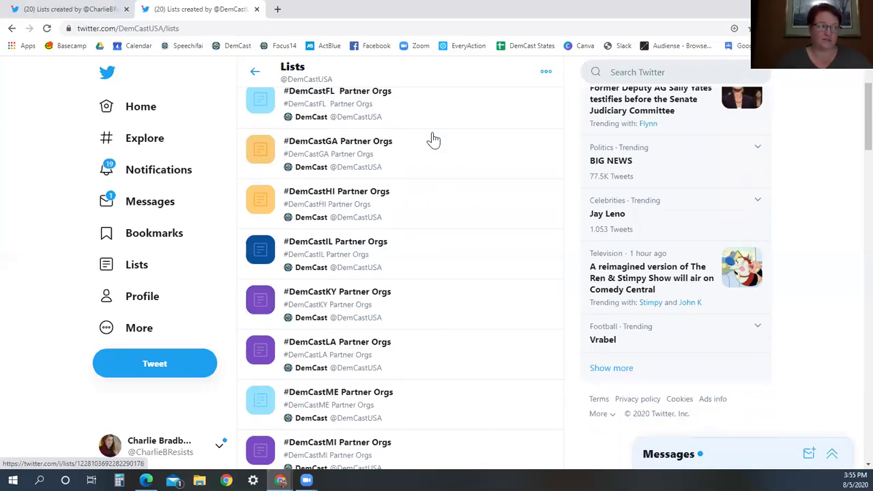
{"action": "scroll", "coordinate": [434, 139], "scroll_direction": "down", "scroll_amount": 2}
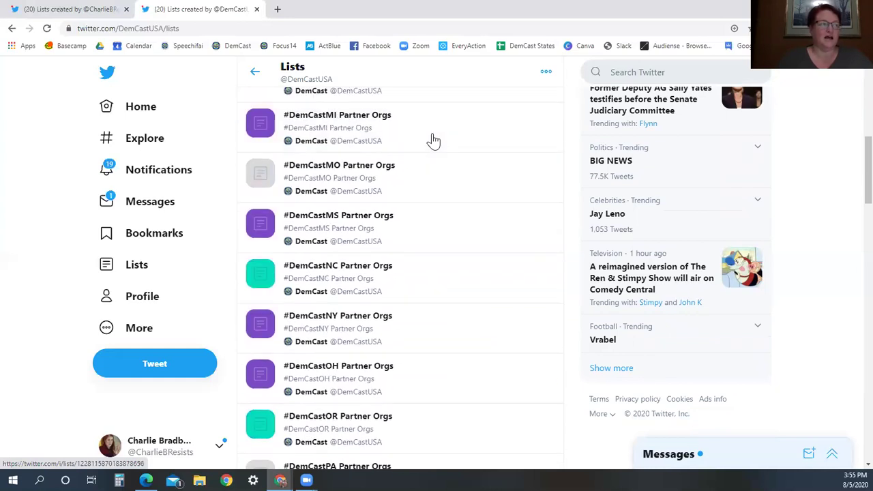
{"action": "scroll", "coordinate": [434, 139], "scroll_direction": "up", "scroll_amount": 1}
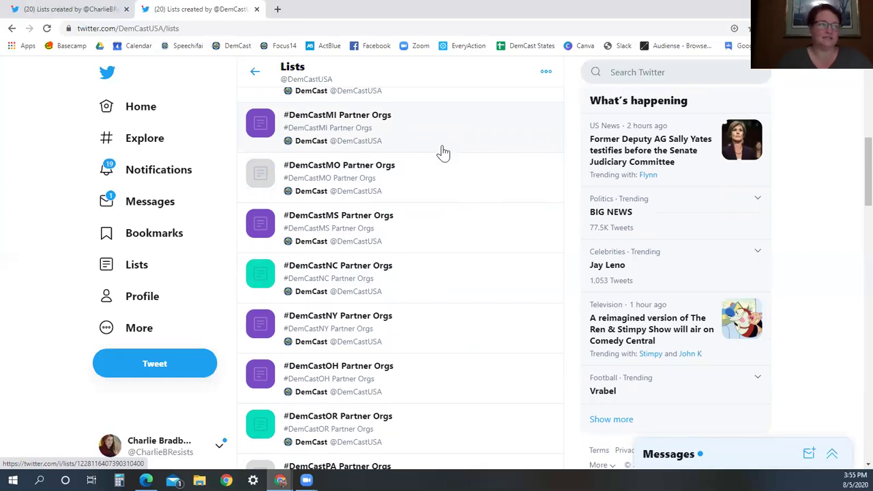
{"action": "scroll", "coordinate": [444, 151], "scroll_direction": "up", "scroll_amount": 1}
{"action": "scroll", "coordinate": [445, 154], "scroll_direction": "down", "scroll_amount": 1}
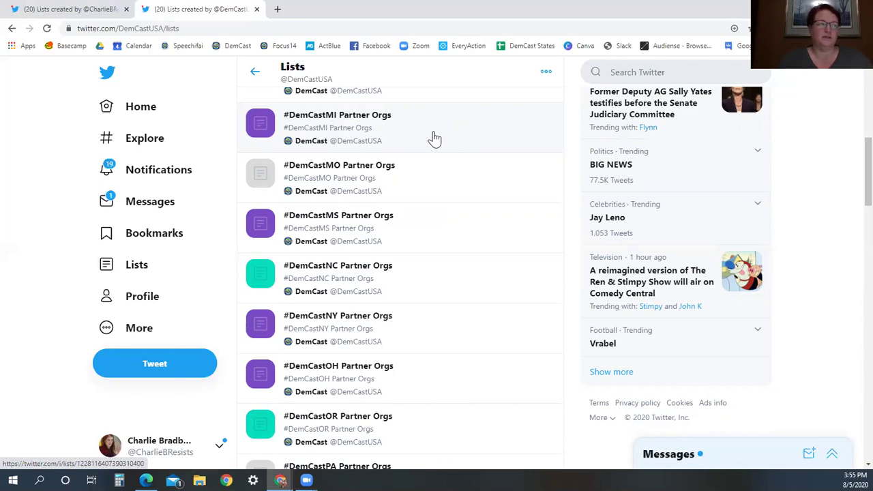
{"action": "left_click", "coordinate": [435, 138]}
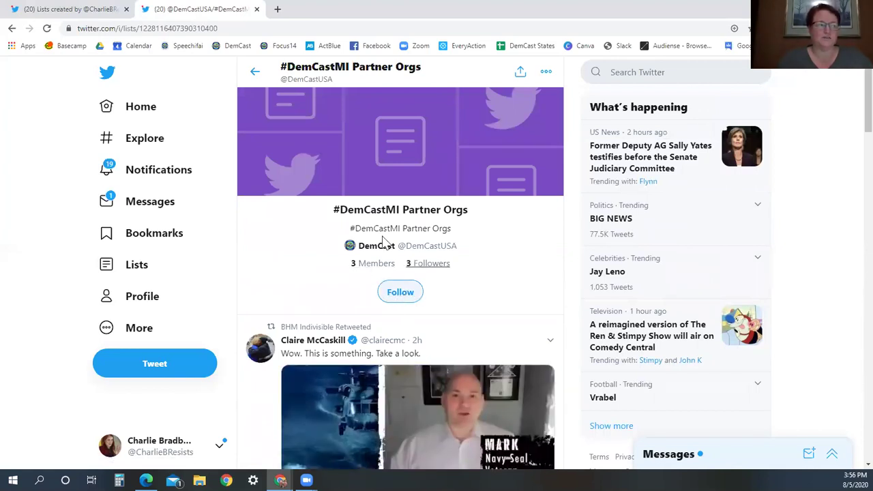
{"action": "left_click", "coordinate": [400, 294]}
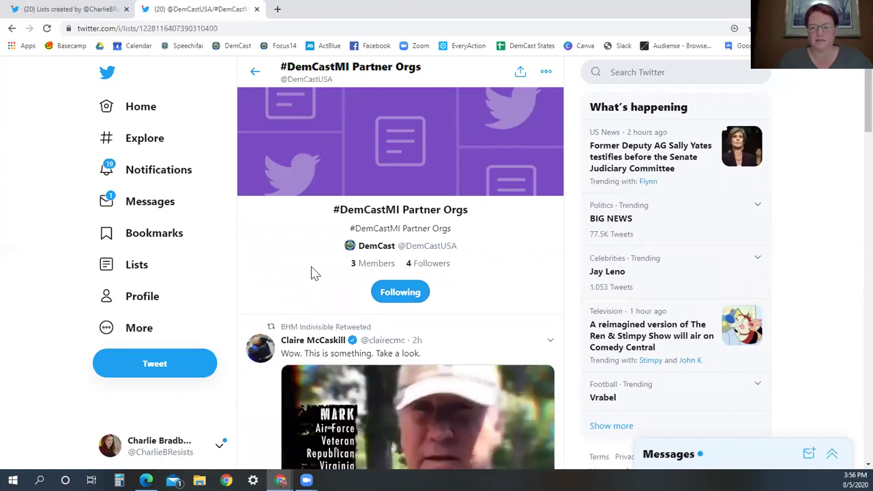
- Refresh the account's own Lists page and open the #DemCastMI Partner Orgs list from it to browse its tweets
{"action": "left_click", "coordinate": [74, 11]}
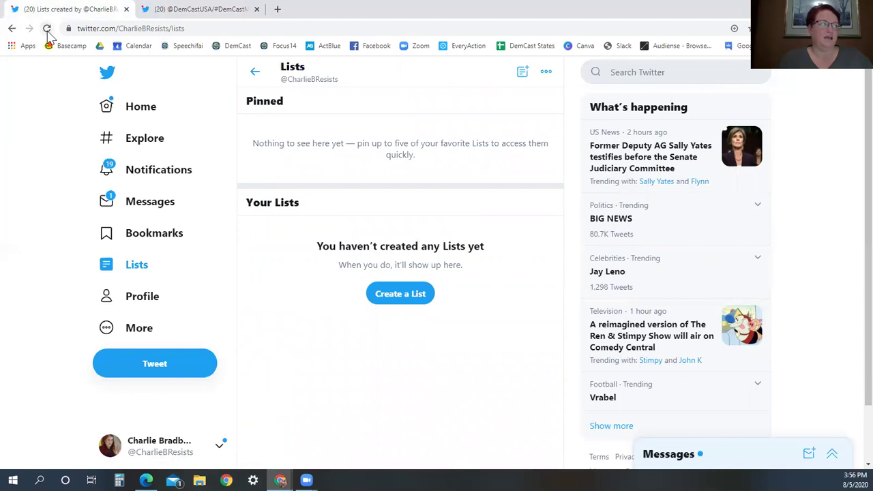
{"action": "left_click", "coordinate": [47, 30]}
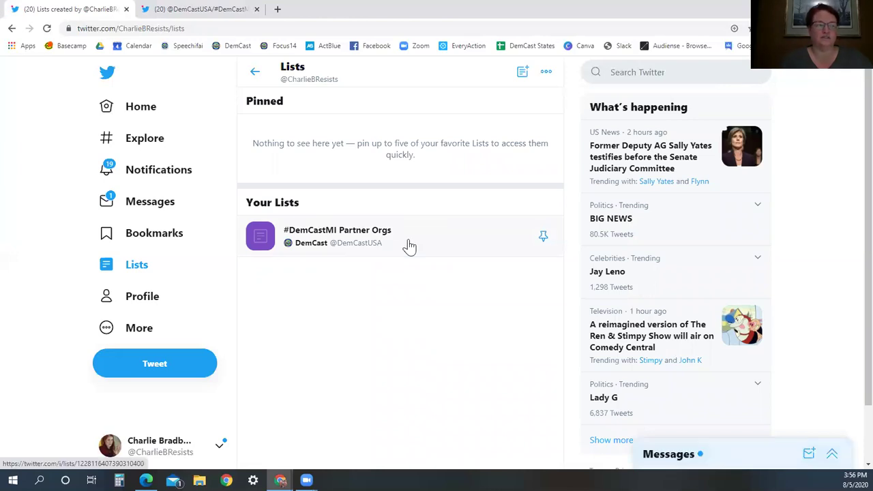
{"action": "left_click", "coordinate": [423, 236]}
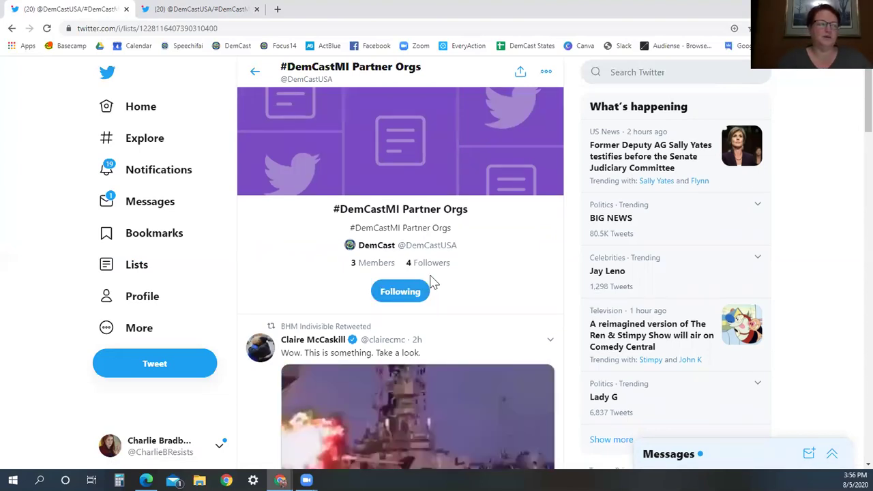
{"action": "scroll", "coordinate": [294, 290], "scroll_direction": "down", "scroll_amount": 1}
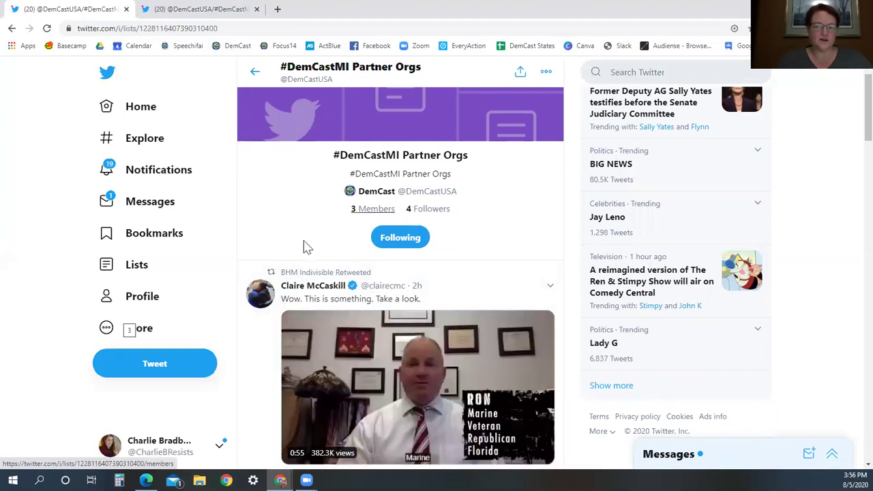
{"action": "scroll", "coordinate": [300, 253], "scroll_direction": "down", "scroll_amount": 5}
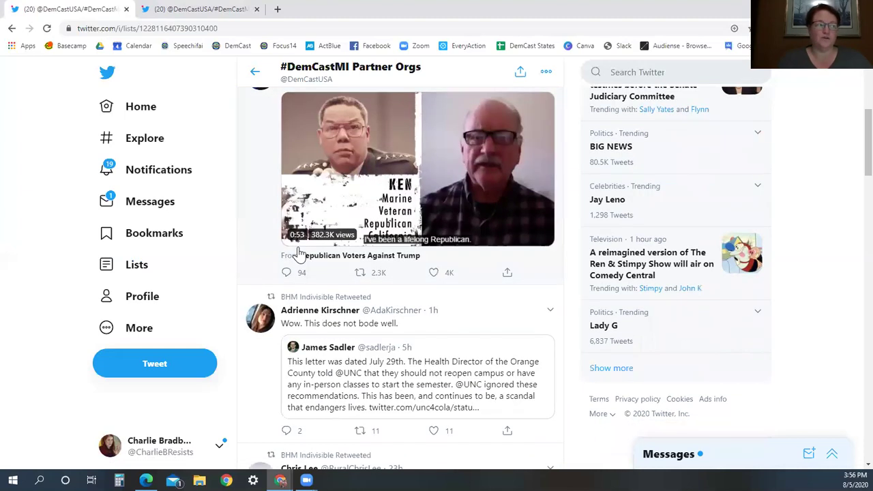
{"action": "scroll", "coordinate": [300, 253], "scroll_direction": "down", "scroll_amount": 2}
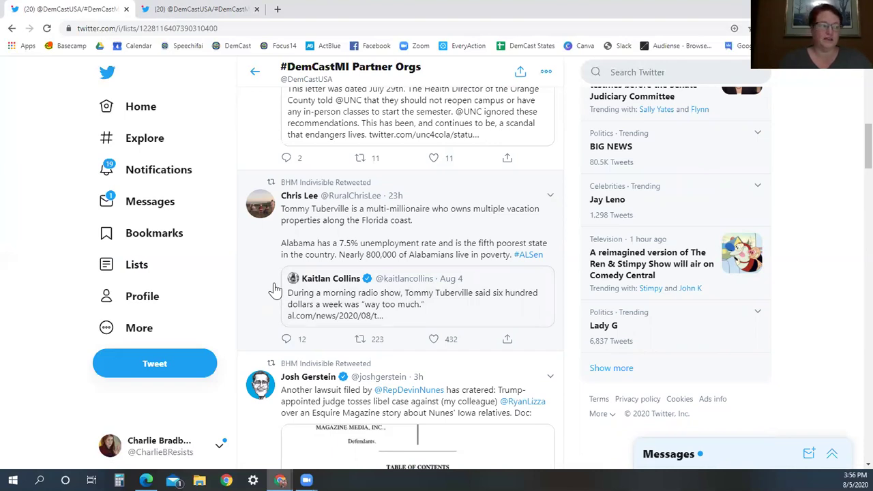
{"action": "scroll", "coordinate": [274, 289], "scroll_direction": "down", "scroll_amount": 8}
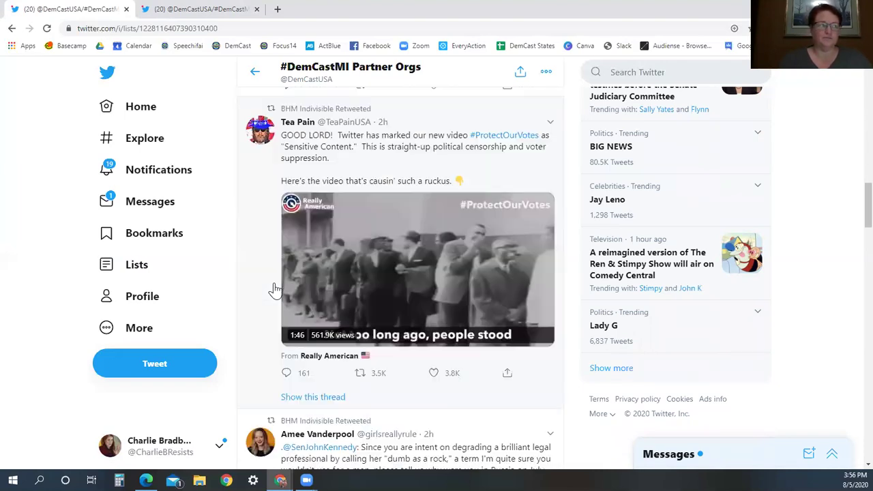
{"action": "scroll", "coordinate": [275, 290], "scroll_direction": "down", "scroll_amount": 2}
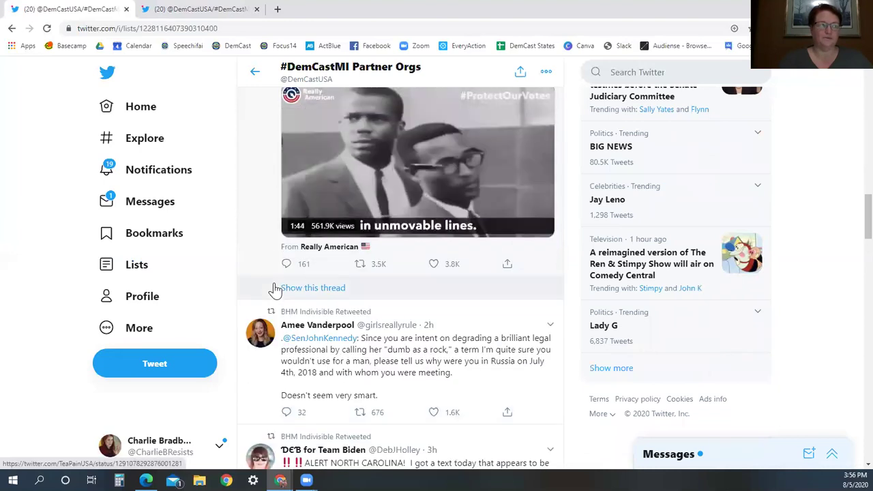
{"action": "scroll", "coordinate": [274, 289], "scroll_direction": "up", "scroll_amount": 15}
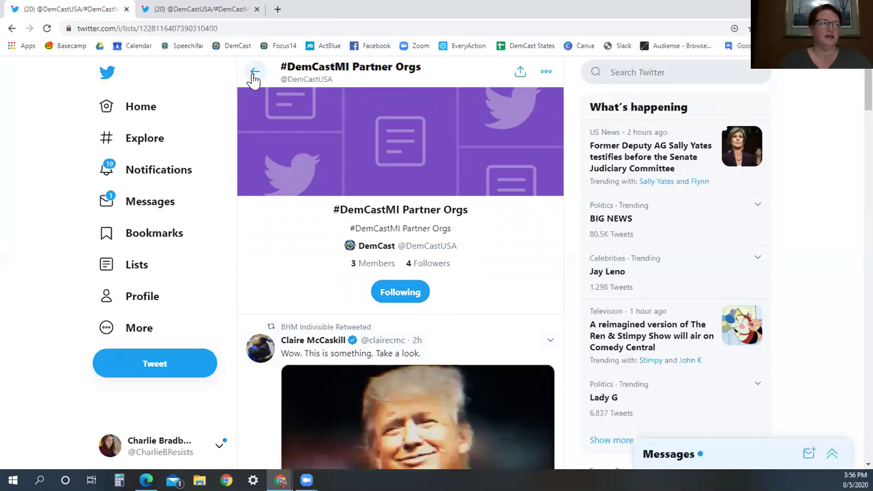
- Return to DemCast's lists, and find and follow the Flip Michigan BLUE! list
{"action": "left_click", "coordinate": [206, 12]}
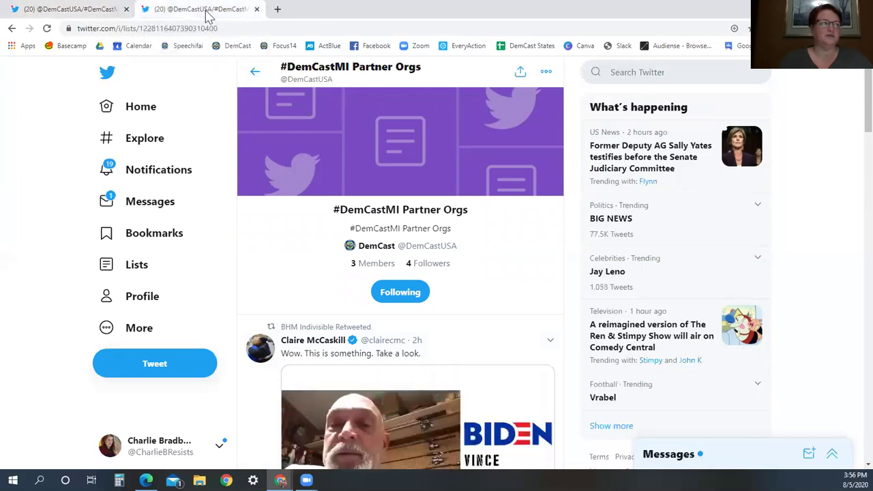
{"action": "left_click", "coordinate": [251, 73]}
{"action": "scroll", "coordinate": [478, 231], "scroll_direction": "down", "scroll_amount": 1}
{"action": "scroll", "coordinate": [456, 220], "scroll_direction": "down", "scroll_amount": 5}
{"action": "scroll", "coordinate": [455, 220], "scroll_direction": "down", "scroll_amount": 4}
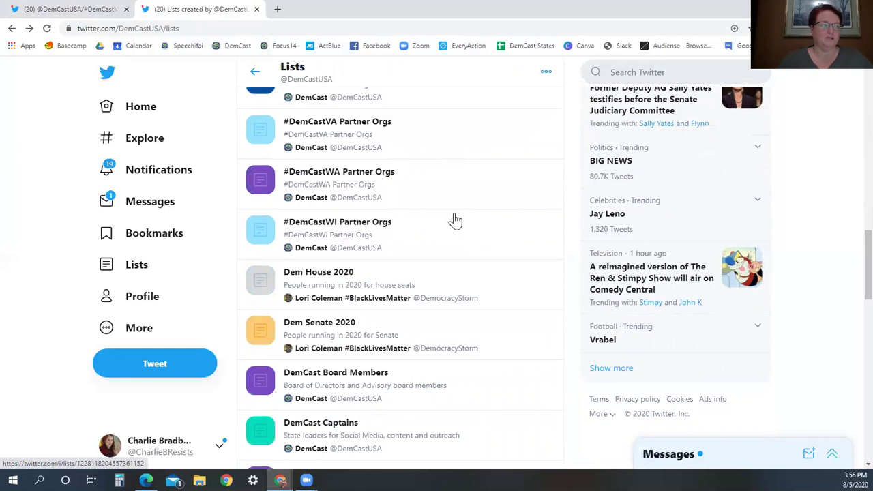
{"action": "scroll", "coordinate": [456, 220], "scroll_direction": "down", "scroll_amount": 5}
{"action": "scroll", "coordinate": [456, 220], "scroll_direction": "down", "scroll_amount": 2}
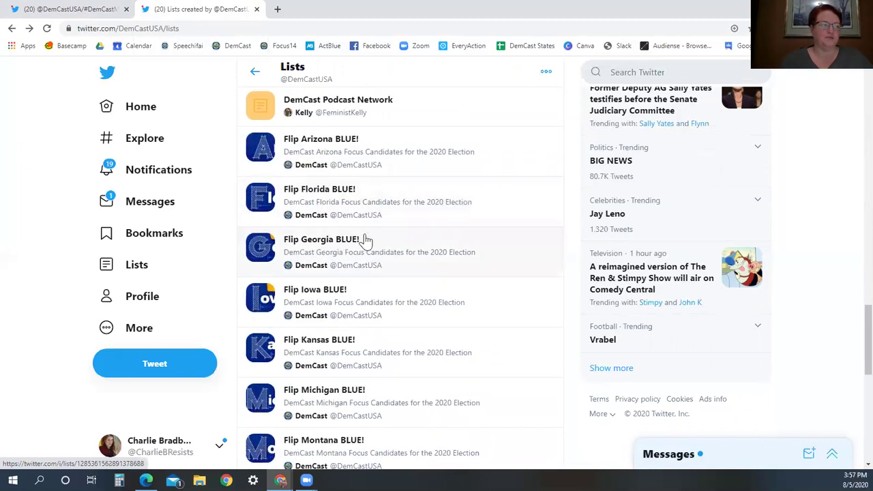
{"action": "scroll", "coordinate": [361, 240], "scroll_direction": "down", "scroll_amount": 3}
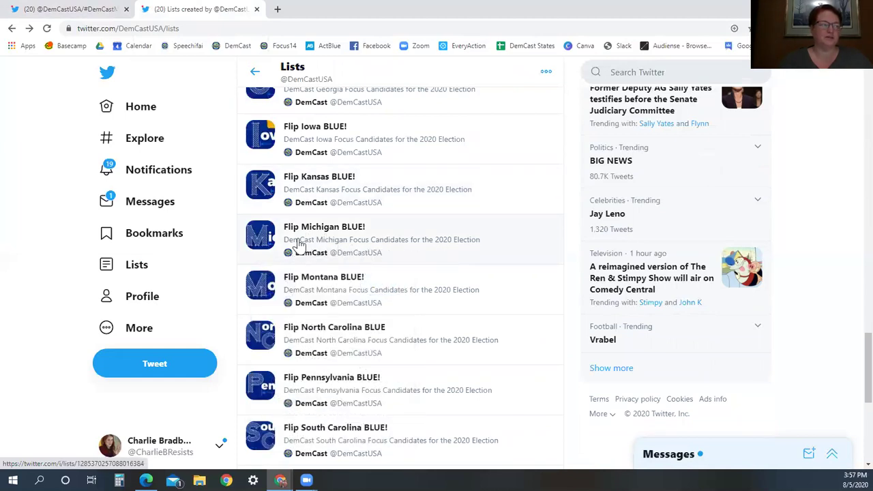
{"action": "left_click", "coordinate": [259, 239]}
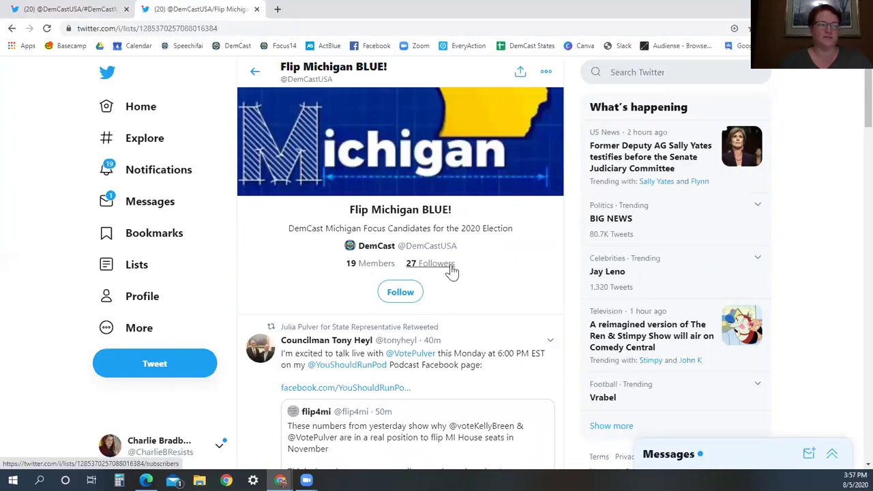
{"action": "left_click", "coordinate": [401, 294]}
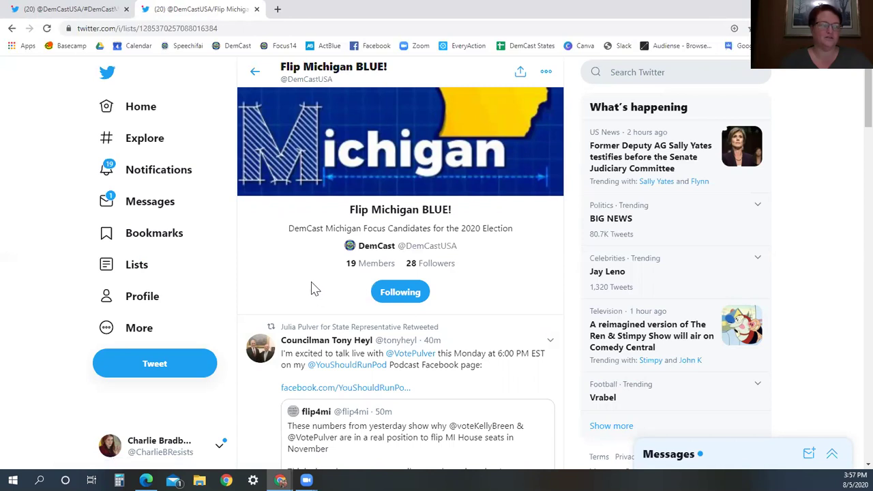
{"action": "scroll", "coordinate": [310, 287], "scroll_direction": "down", "scroll_amount": 2}
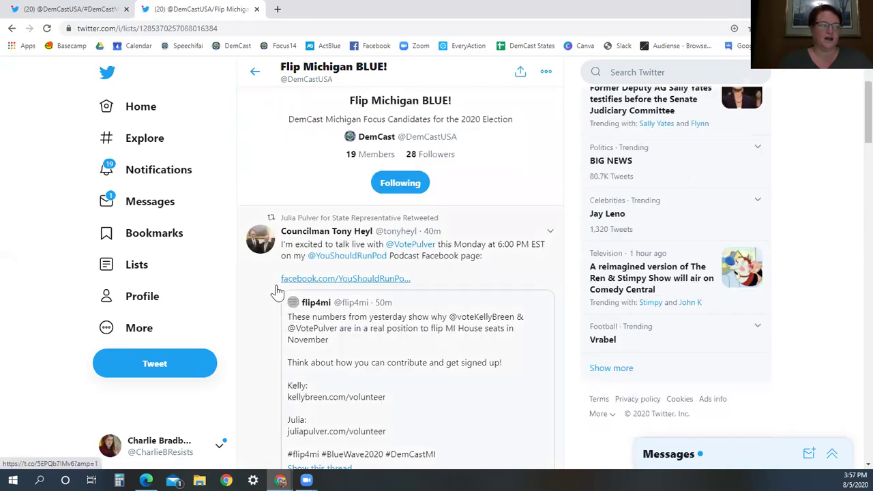
- Browse the recent tweets in the Flip Michigan BLUE! list's timeline
{"action": "scroll", "coordinate": [280, 292], "scroll_direction": "down", "scroll_amount": 3}
{"action": "scroll", "coordinate": [276, 292], "scroll_direction": "down", "scroll_amount": 3}
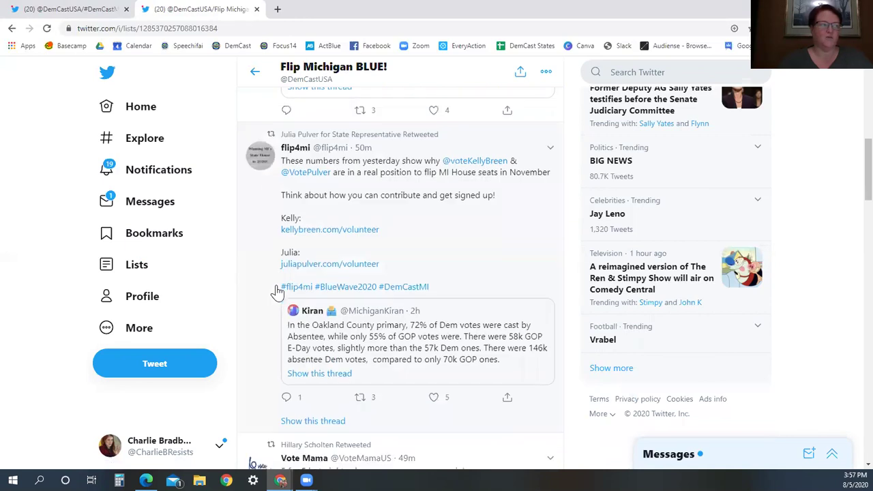
{"action": "scroll", "coordinate": [273, 290], "scroll_direction": "down", "scroll_amount": 2}
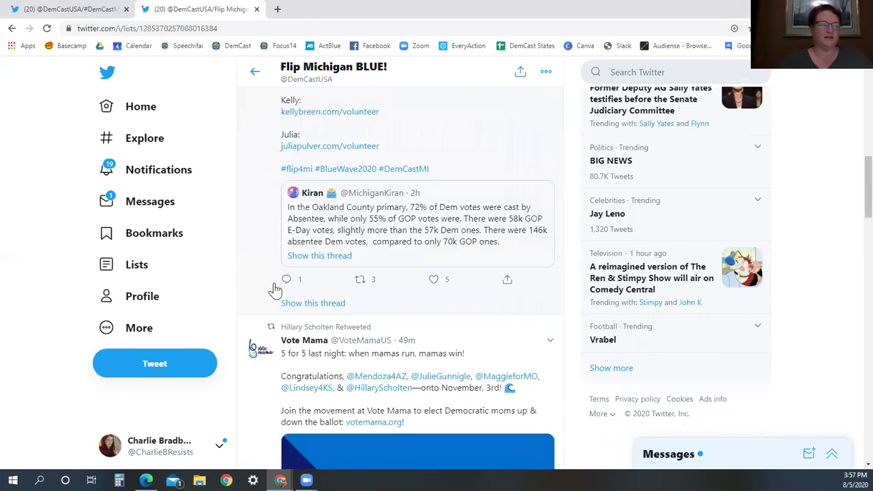
{"action": "scroll", "coordinate": [269, 292], "scroll_direction": "down", "scroll_amount": 2}
{"action": "scroll", "coordinate": [268, 291], "scroll_direction": "down", "scroll_amount": 3}
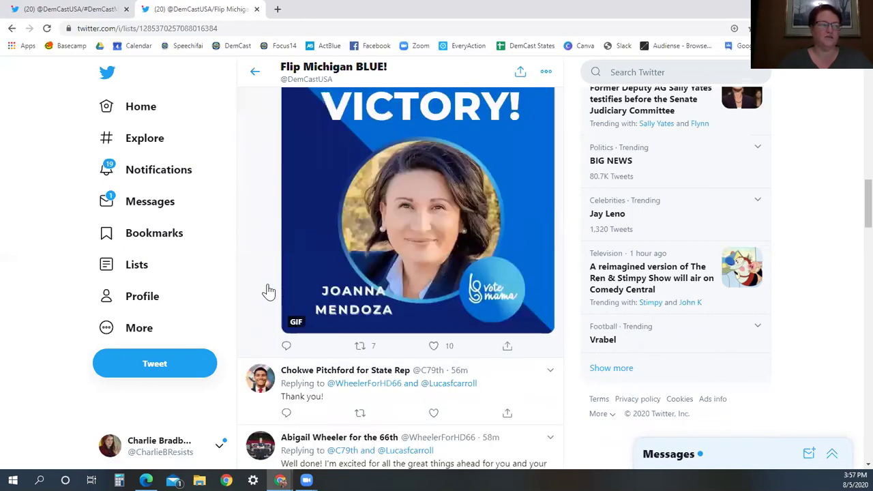
{"action": "scroll", "coordinate": [267, 290], "scroll_direction": "up", "scroll_amount": 1}
{"action": "scroll", "coordinate": [267, 289], "scroll_direction": "up", "scroll_amount": 8}
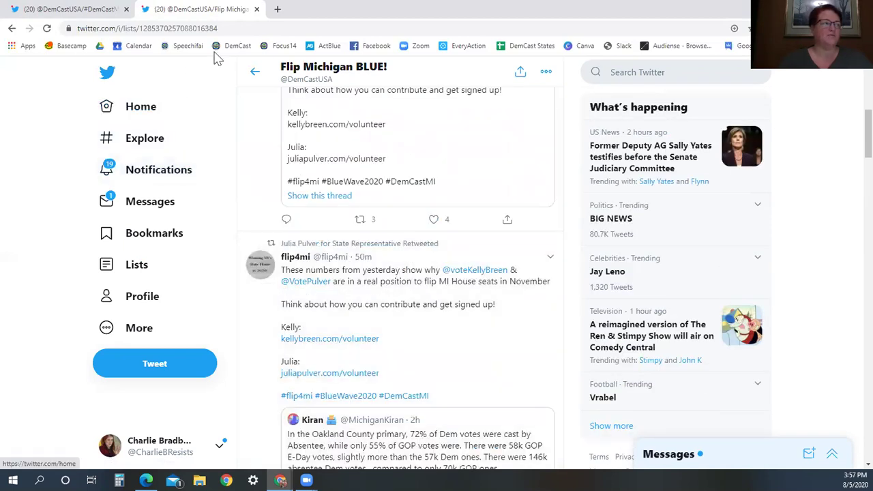
- Open the member roster of the Flip Michigan BLUE! list, look through the candidates, and close it
{"action": "scroll", "coordinate": [255, 172], "scroll_direction": "up", "scroll_amount": 3}
{"action": "scroll", "coordinate": [254, 172], "scroll_direction": "up", "scroll_amount": 2}
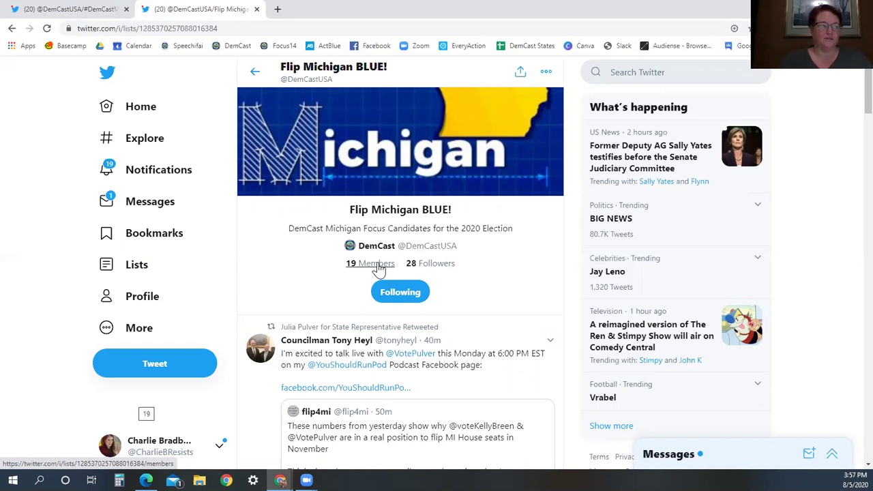
{"action": "left_click", "coordinate": [375, 265]}
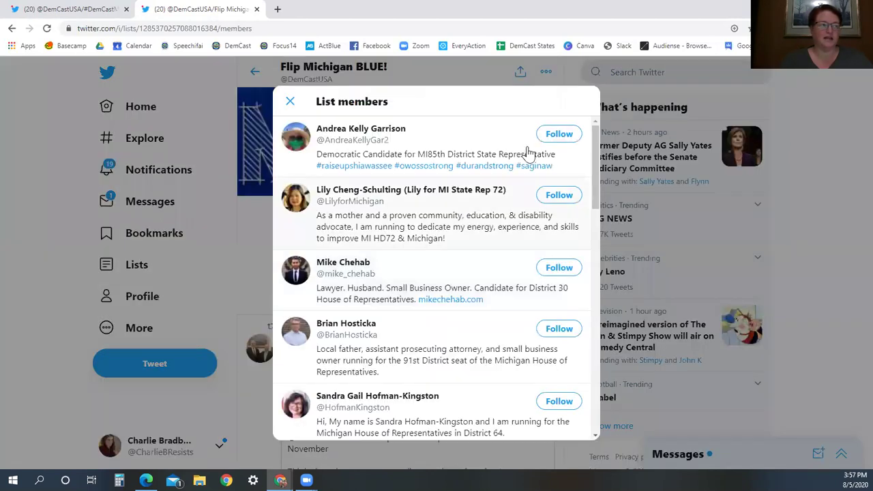
{"action": "scroll", "coordinate": [489, 349], "scroll_direction": "down", "scroll_amount": 9}
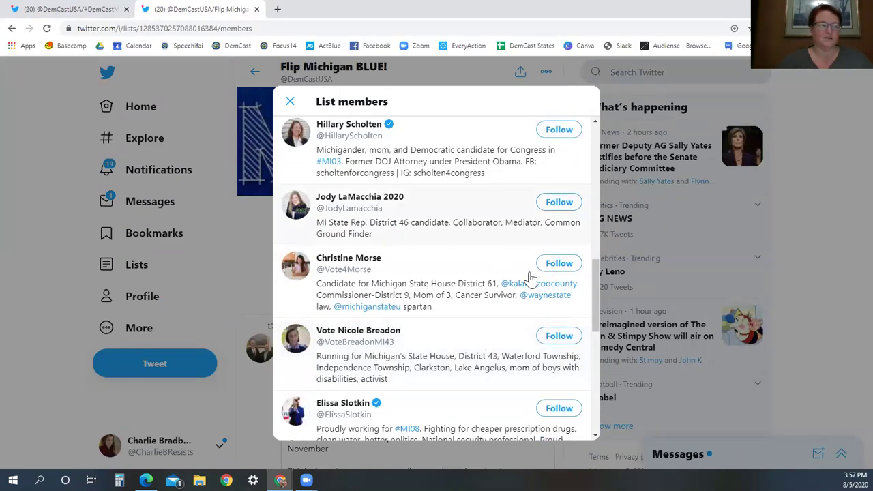
{"action": "scroll", "coordinate": [516, 325], "scroll_direction": "down", "scroll_amount": 3}
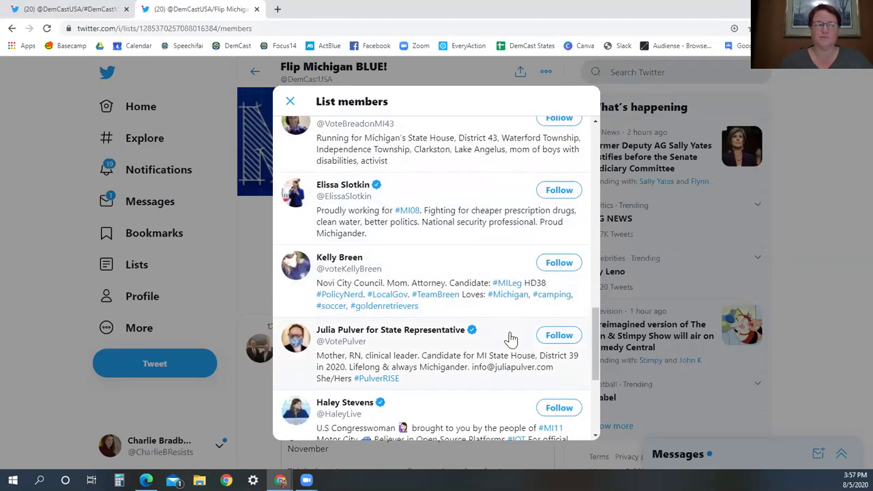
{"action": "scroll", "coordinate": [512, 339], "scroll_direction": "up", "scroll_amount": 4}
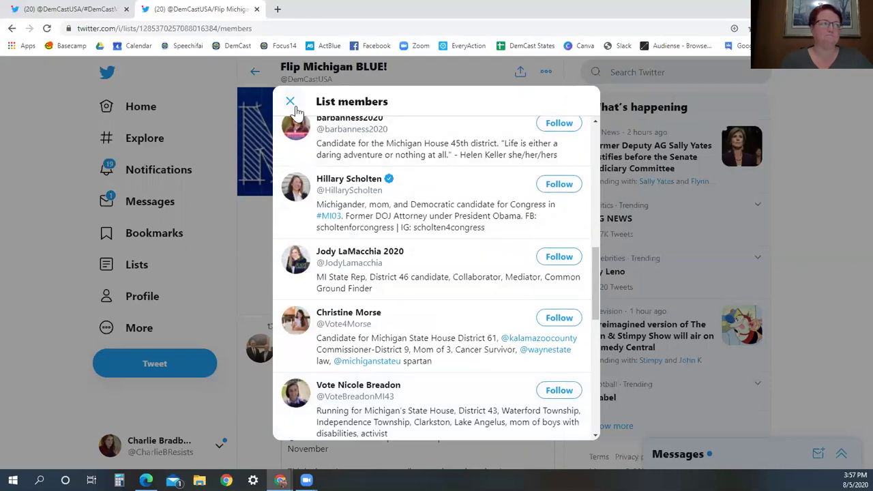
{"action": "left_click", "coordinate": [291, 103]}
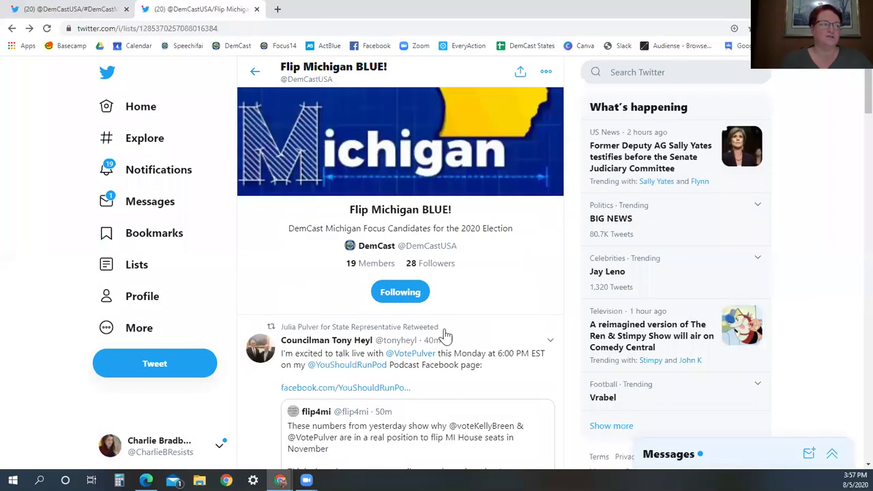
- Return to the account's own Lists page in the other browser tab and pin the Flip Michigan BLUE! list
{"action": "left_click", "coordinate": [61, 10]}
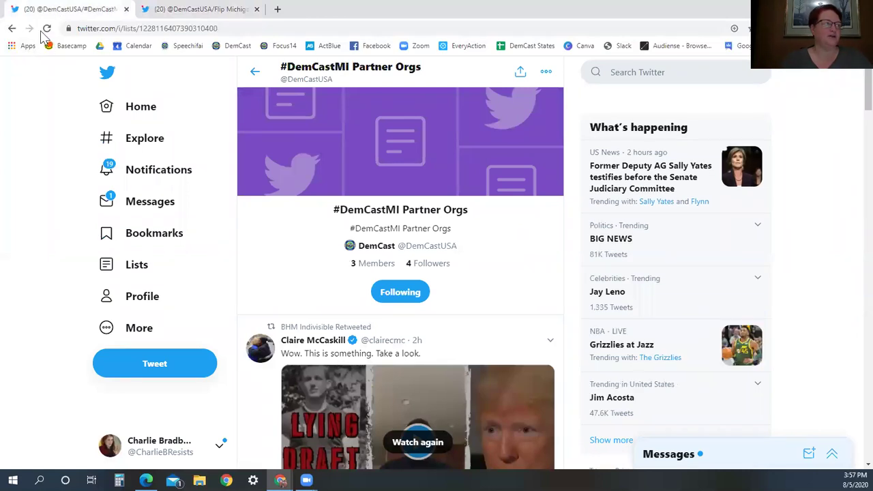
{"action": "left_click", "coordinate": [46, 29]}
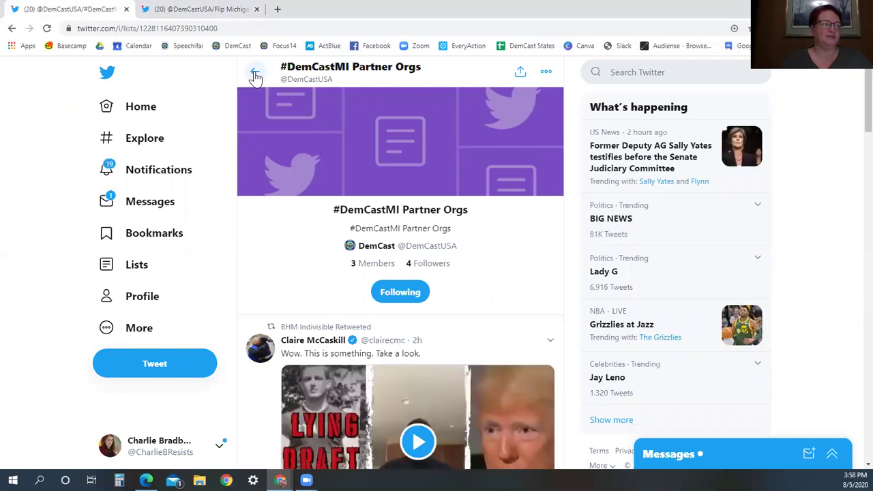
{"action": "left_click", "coordinate": [254, 72]}
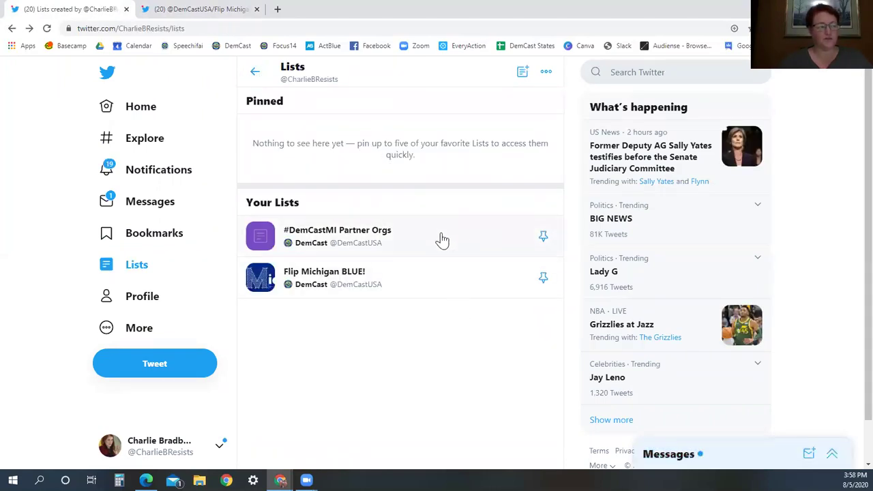
{"action": "left_click", "coordinate": [543, 279]}
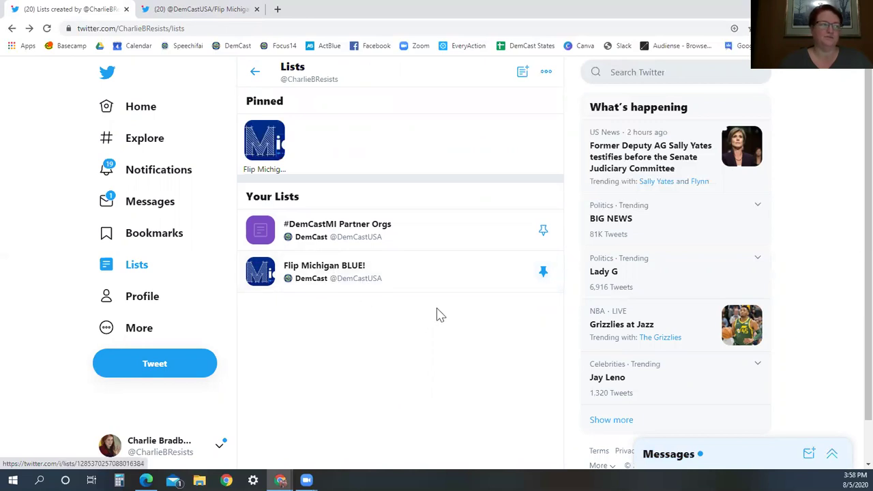
- Open the Flip Michigan BLUE! list from the pinned lists and read its first tweets
{"action": "left_click", "coordinate": [274, 143]}
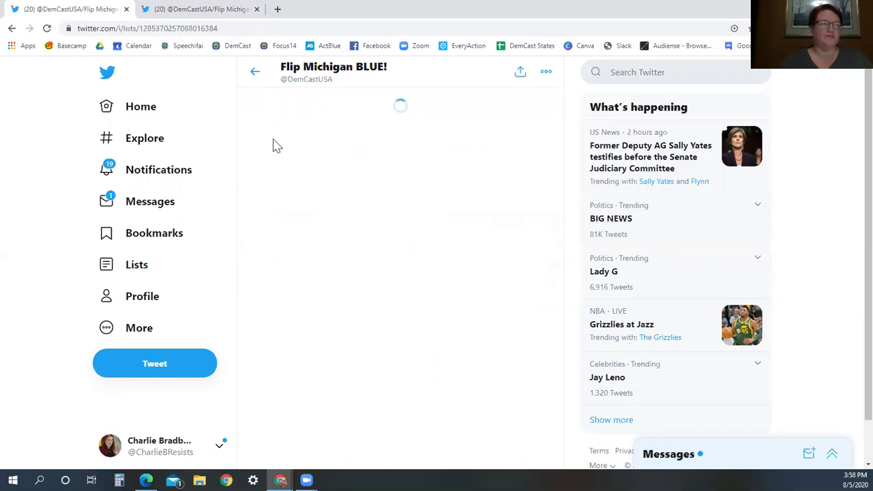
{"action": "scroll", "coordinate": [255, 229], "scroll_direction": "down", "scroll_amount": 2}
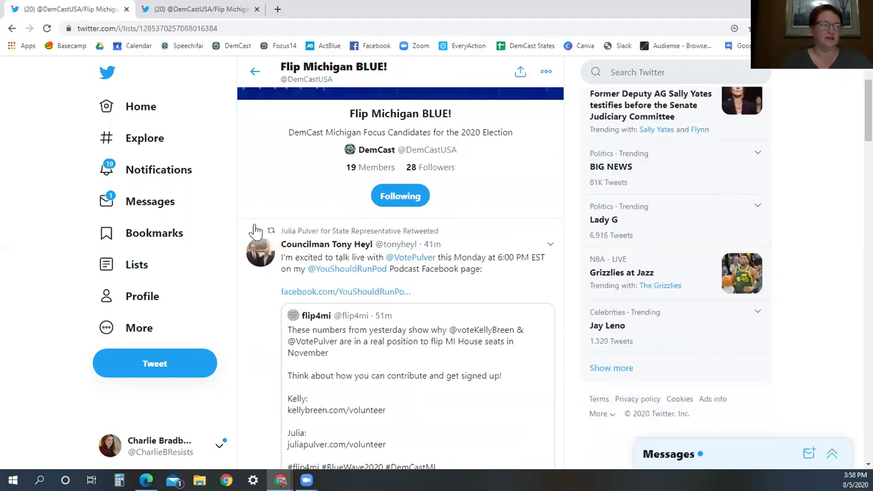
{"action": "scroll", "coordinate": [256, 230], "scroll_direction": "down", "scroll_amount": 2}
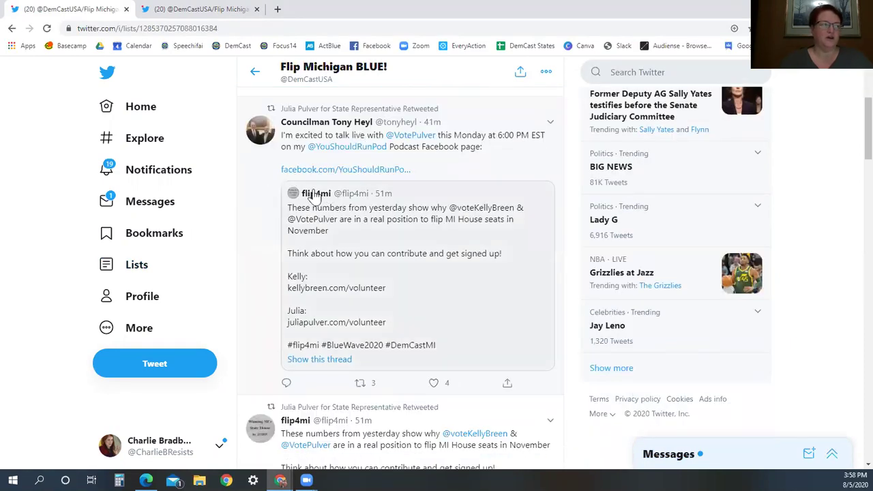
{"action": "scroll", "coordinate": [257, 212], "scroll_direction": "down", "scroll_amount": 1}
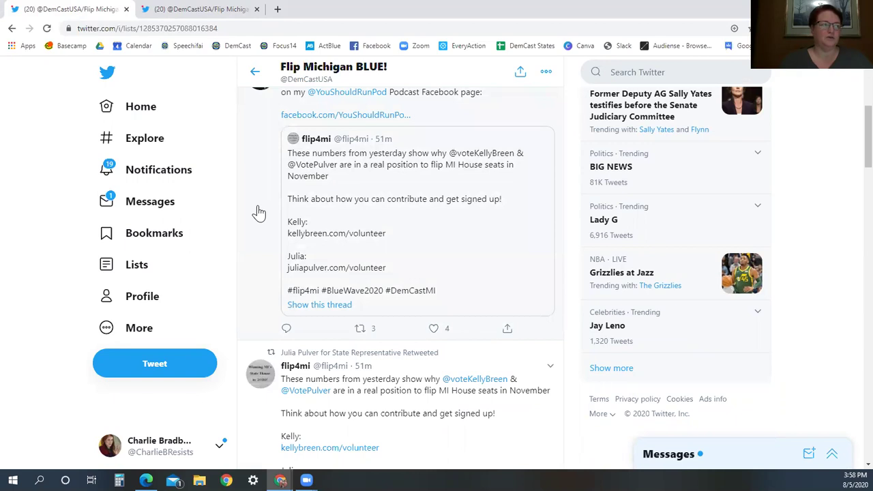
{"action": "scroll", "coordinate": [257, 212], "scroll_direction": "up", "scroll_amount": 1}
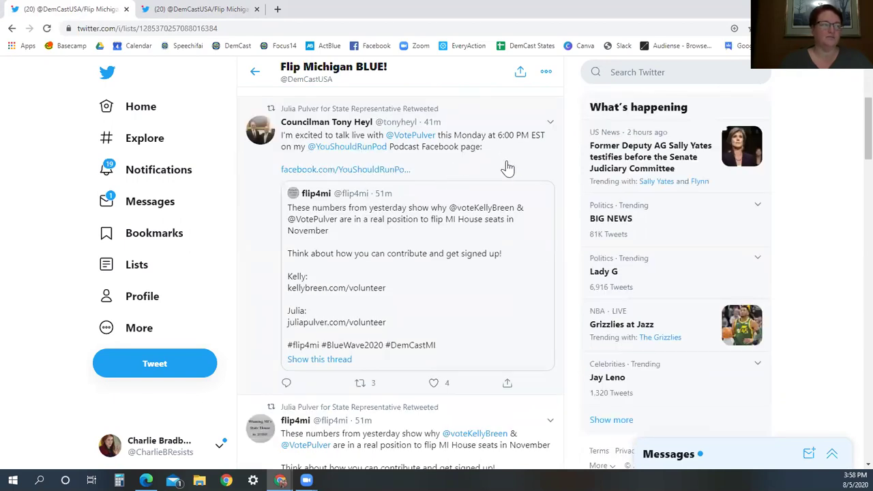
{"action": "scroll", "coordinate": [508, 167], "scroll_direction": "down", "scroll_amount": 3}
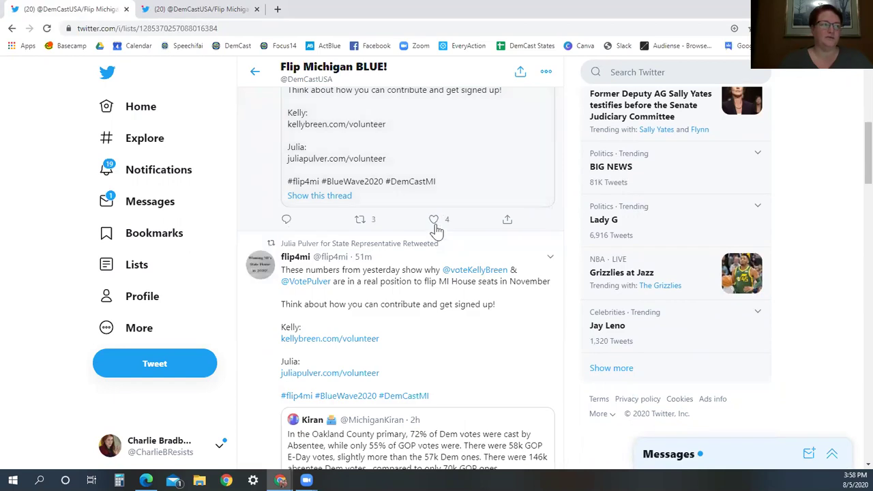
{"action": "left_click", "coordinate": [432, 221]}
{"action": "left_click", "coordinate": [360, 220]}
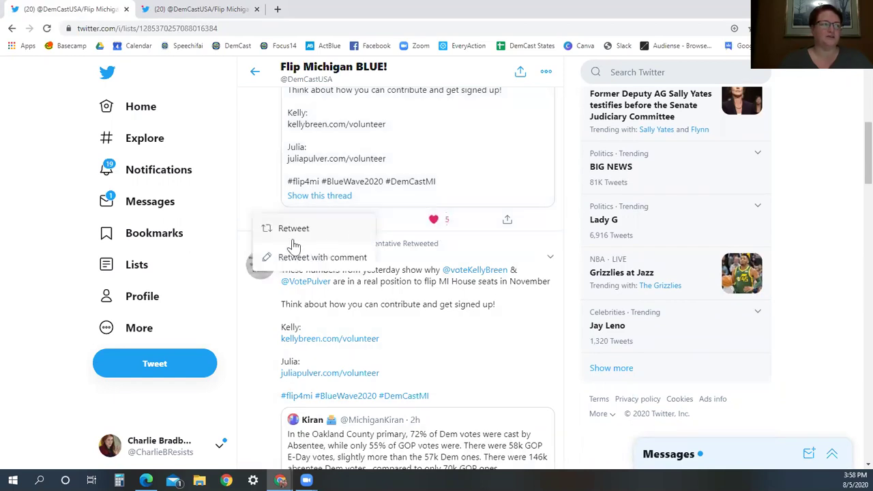
{"action": "left_click", "coordinate": [298, 235]}
- Find the Vote Mama "5 for 5 last night" tweet further along the timeline, then like and retweet it
{"action": "scroll", "coordinate": [263, 229], "scroll_direction": "down", "scroll_amount": 2}
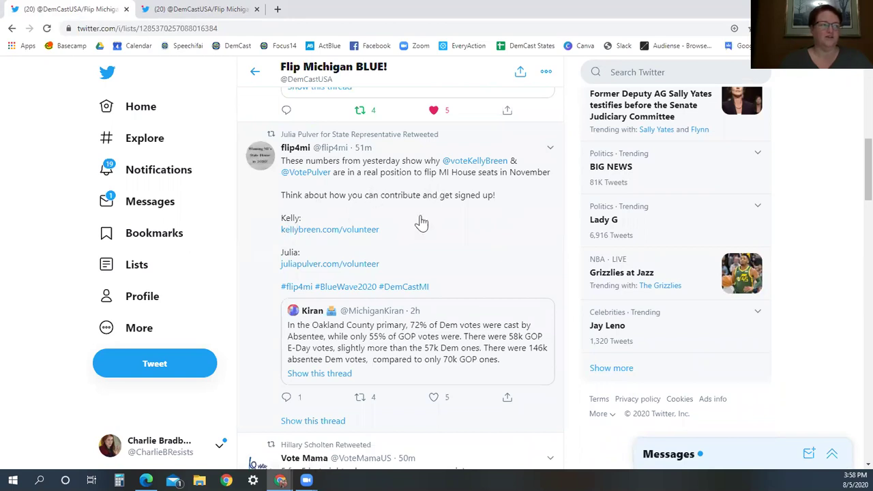
{"action": "scroll", "coordinate": [459, 276], "scroll_direction": "down", "scroll_amount": 1}
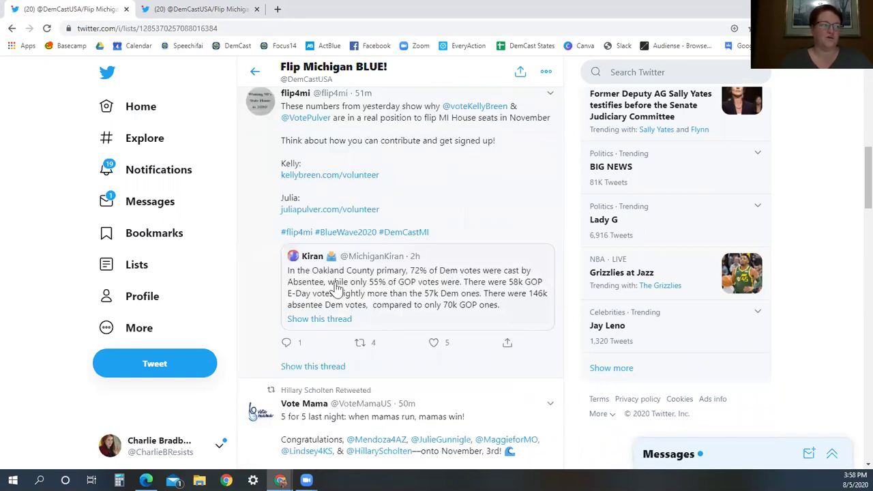
{"action": "scroll", "coordinate": [467, 303], "scroll_direction": "down", "scroll_amount": 1}
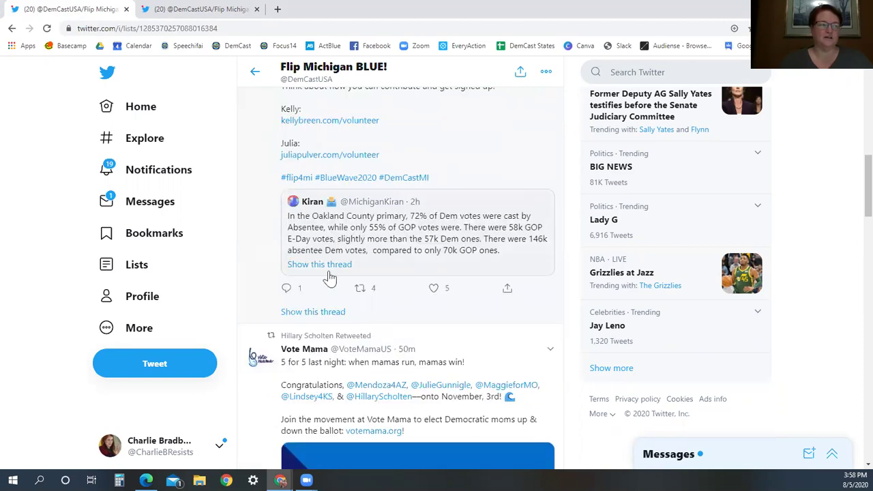
{"action": "scroll", "coordinate": [368, 265], "scroll_direction": "down", "scroll_amount": 1}
{"action": "scroll", "coordinate": [368, 265], "scroll_direction": "down", "scroll_amount": 4}
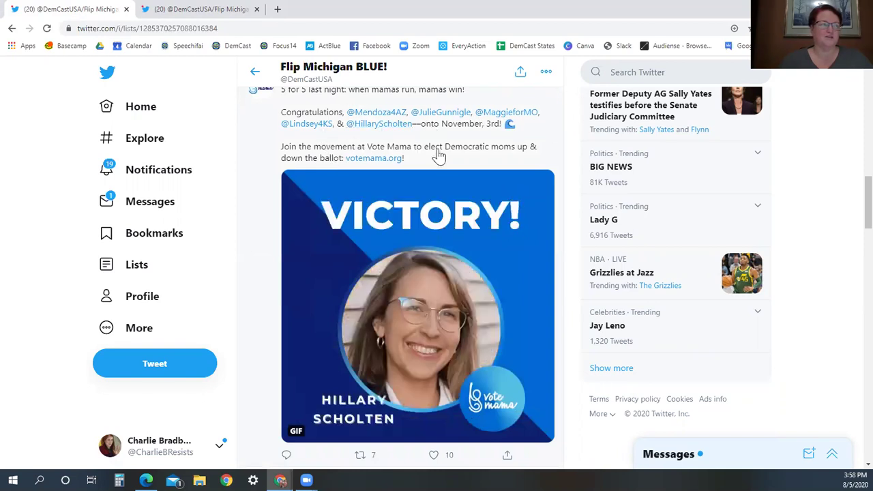
{"action": "scroll", "coordinate": [256, 228], "scroll_direction": "down", "scroll_amount": 1}
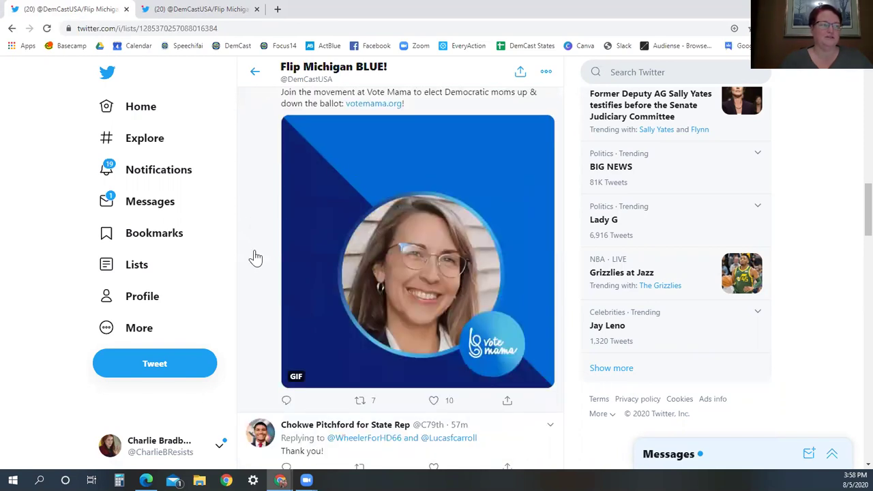
{"action": "left_click", "coordinate": [433, 400]}
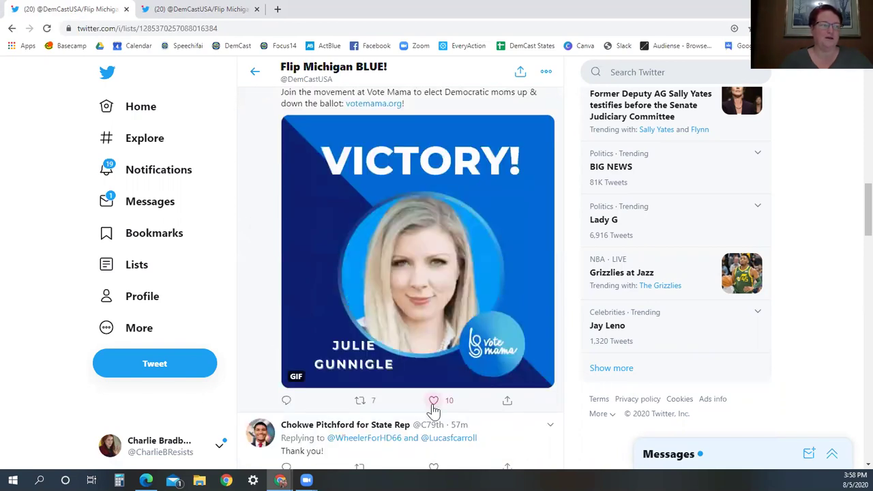
{"action": "left_click", "coordinate": [359, 401]}
{"action": "left_click", "coordinate": [293, 412]}
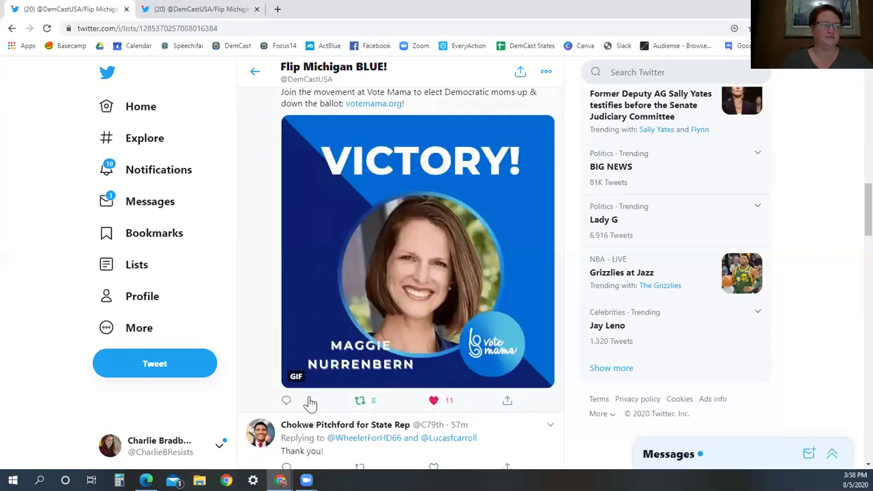
- Post the reply "Way to go!!" to the Vote Mama "5 for 5 last night" tweet
{"action": "scroll", "coordinate": [259, 317], "scroll_direction": "up", "scroll_amount": 3}
{"action": "scroll", "coordinate": [259, 317], "scroll_direction": "down", "scroll_amount": 2}
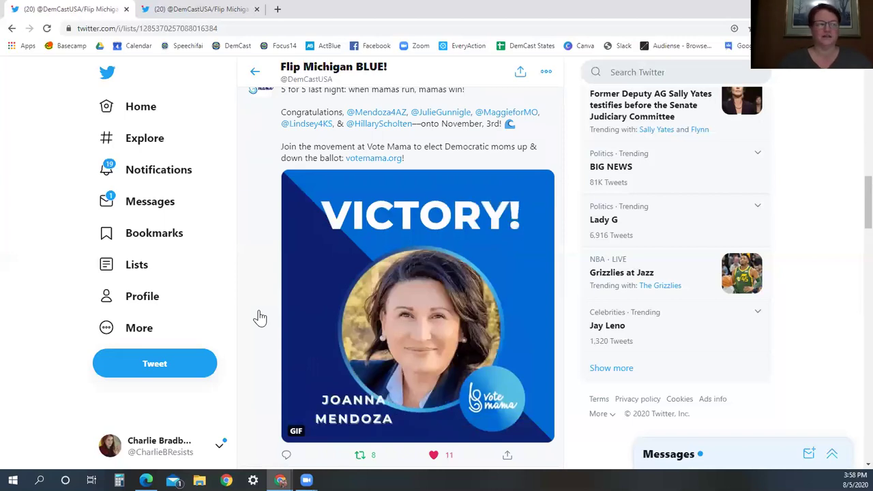
{"action": "scroll", "coordinate": [258, 318], "scroll_direction": "down", "scroll_amount": 2}
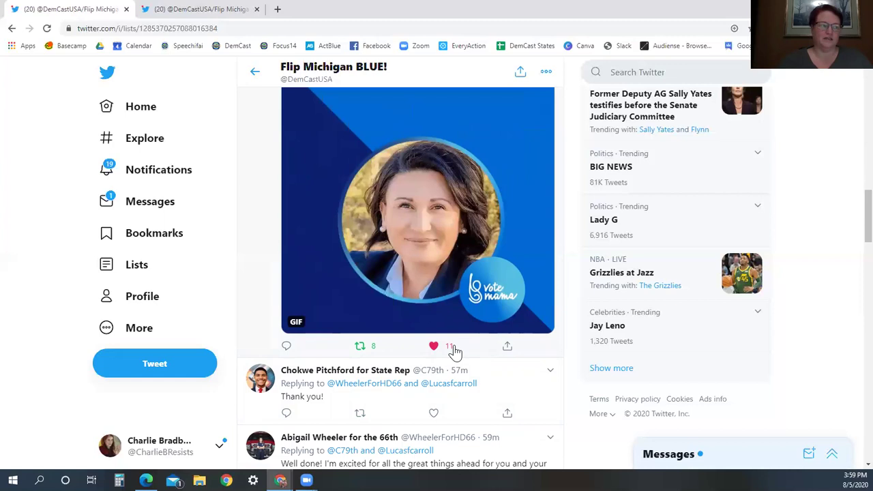
{"action": "left_click", "coordinate": [287, 350]}
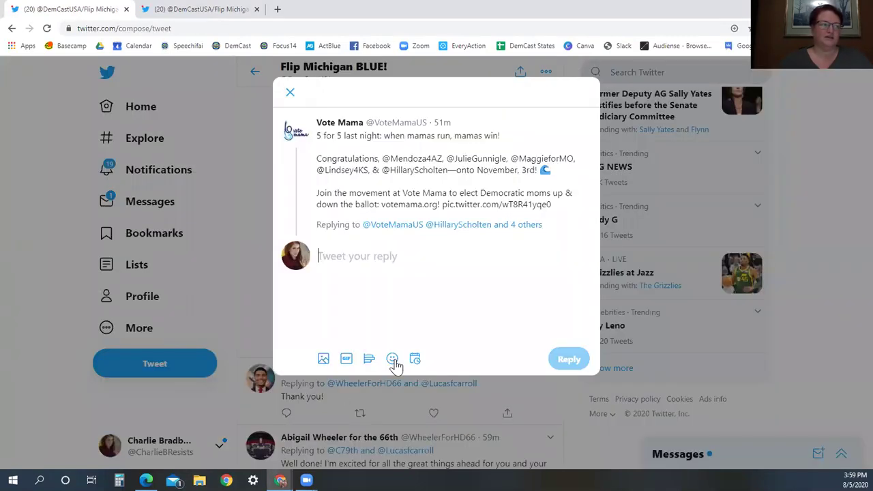
{"action": "type", "text": "Wa"}
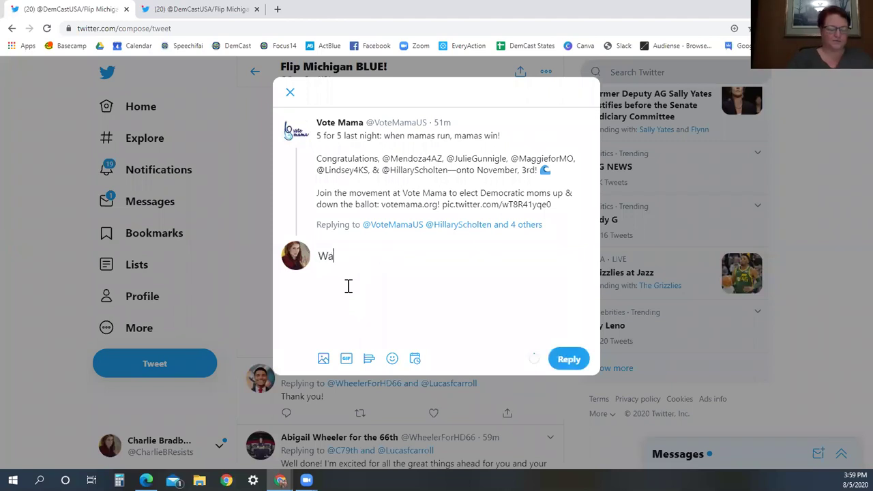
{"action": "type", "text": "y to go!!"}
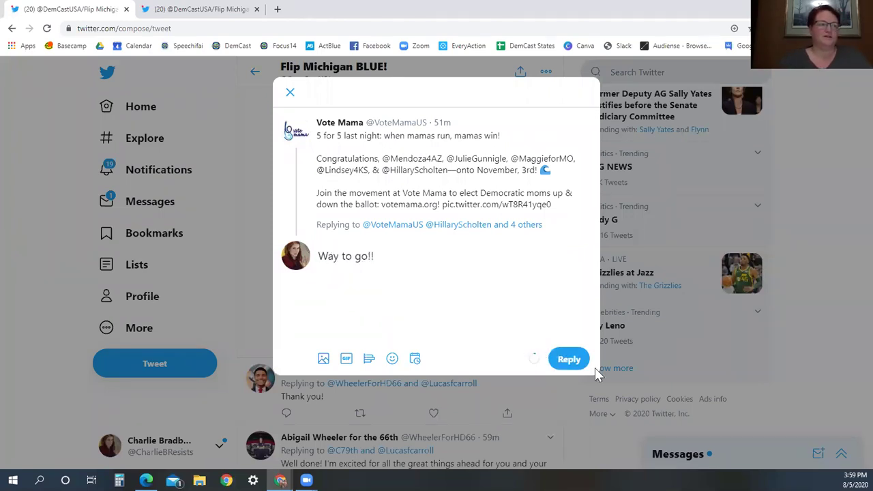
{"action": "left_click", "coordinate": [573, 361]}
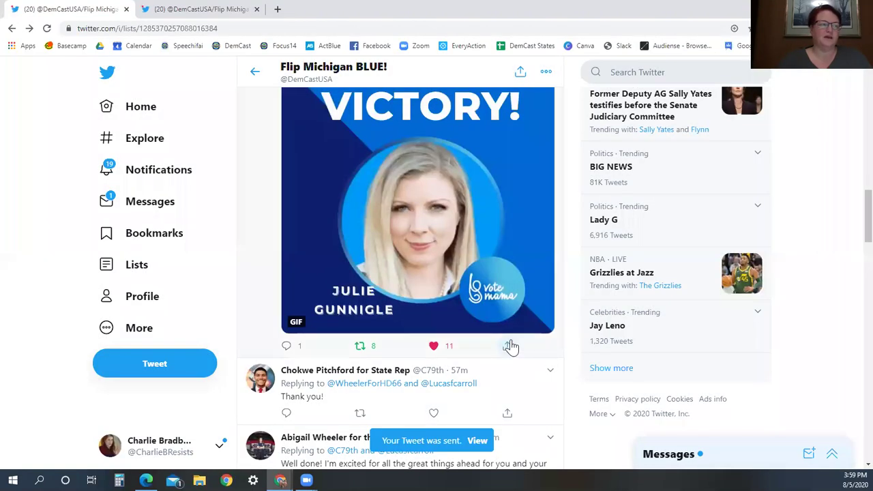
{"action": "scroll", "coordinate": [461, 364], "scroll_direction": "up", "scroll_amount": 3}
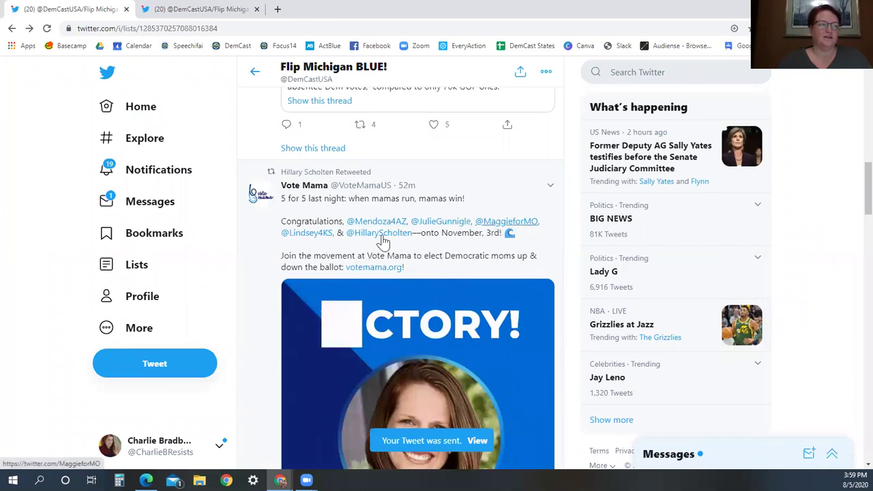
- Read the rest of the Vote Mama tweet and the tweets below it in the Flip Michigan BLUE! timeline
{"action": "scroll", "coordinate": [431, 276], "scroll_direction": "down", "scroll_amount": 4}
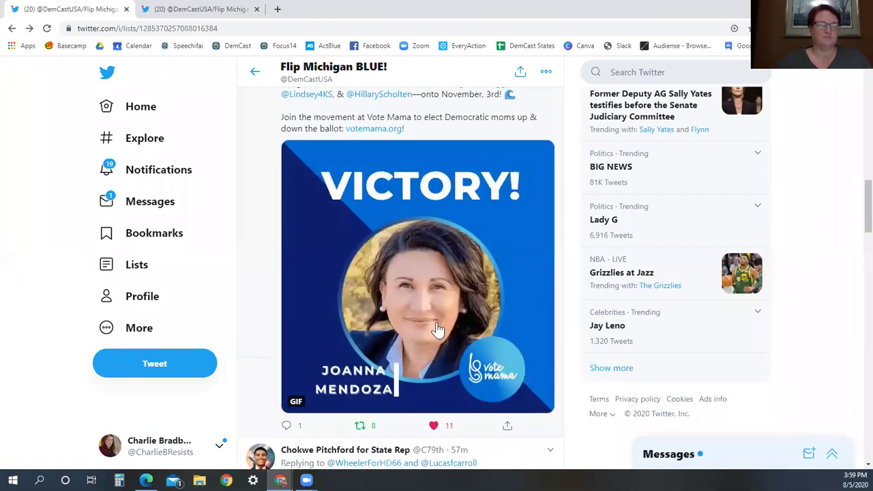
{"action": "scroll", "coordinate": [400, 298], "scroll_direction": "up", "scroll_amount": 2}
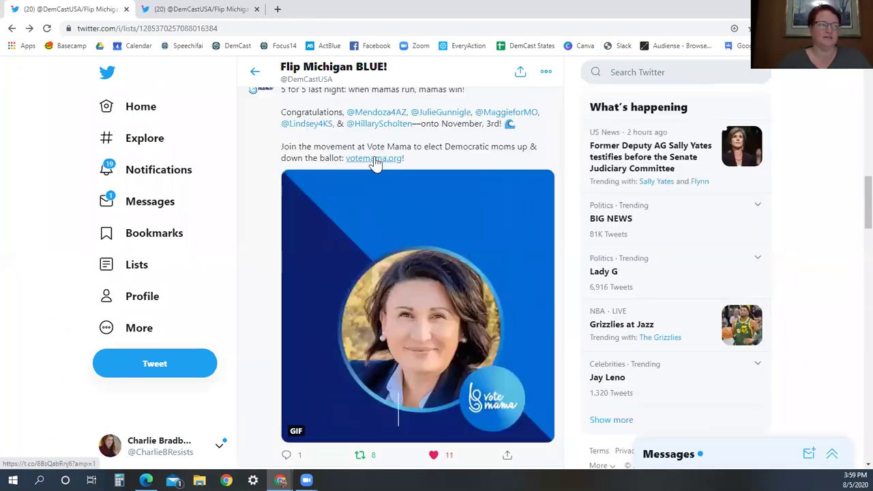
{"action": "scroll", "coordinate": [389, 253], "scroll_direction": "down", "scroll_amount": 4}
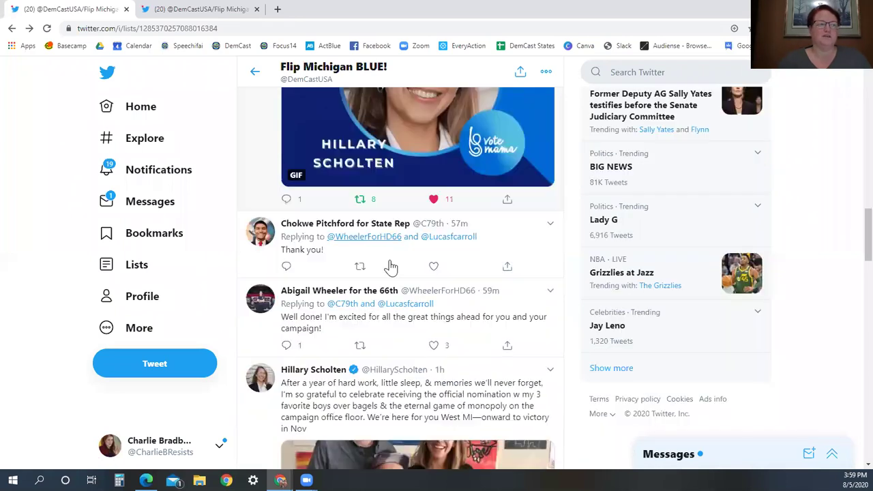
{"action": "mouse_move", "coordinate": [461, 227]}
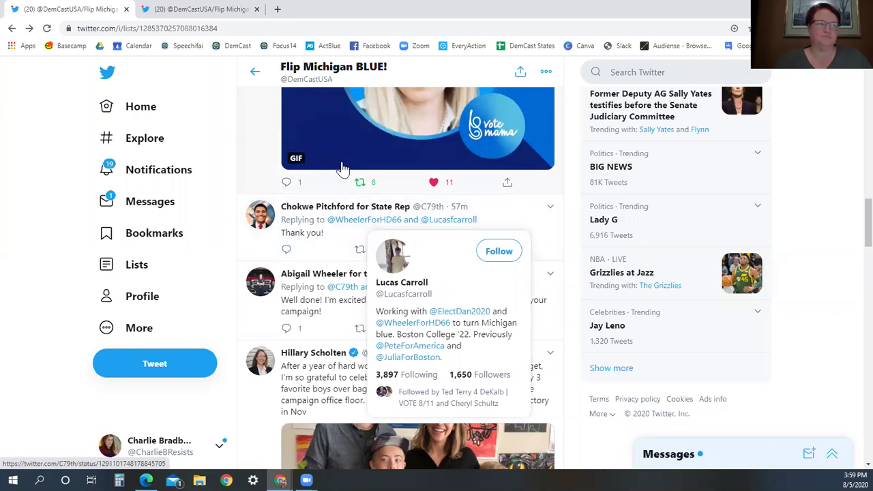
- Return to the account's own lists, start a new list and name it "Favorite people"
{"action": "left_click", "coordinate": [255, 75]}
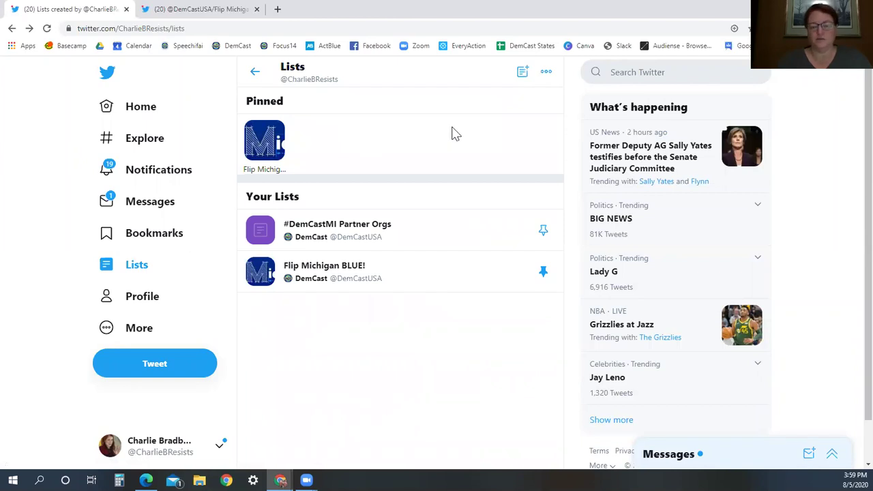
{"action": "left_click", "coordinate": [521, 77]}
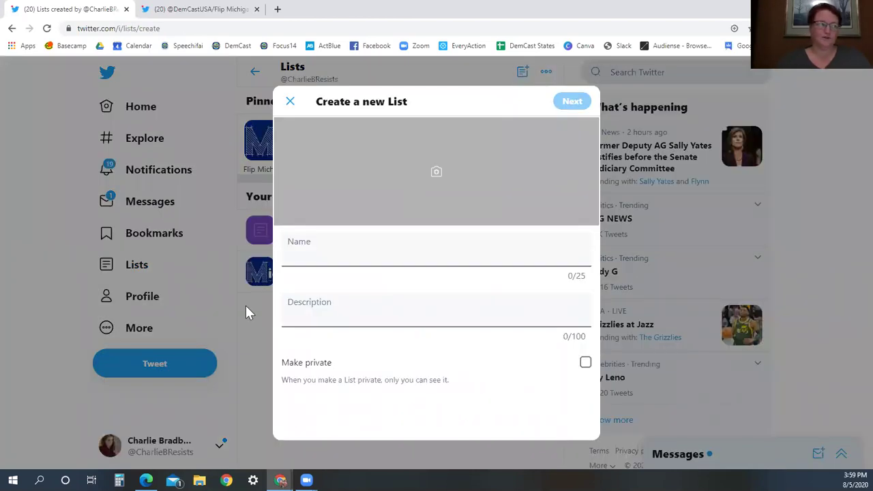
{"action": "left_click", "coordinate": [302, 259]}
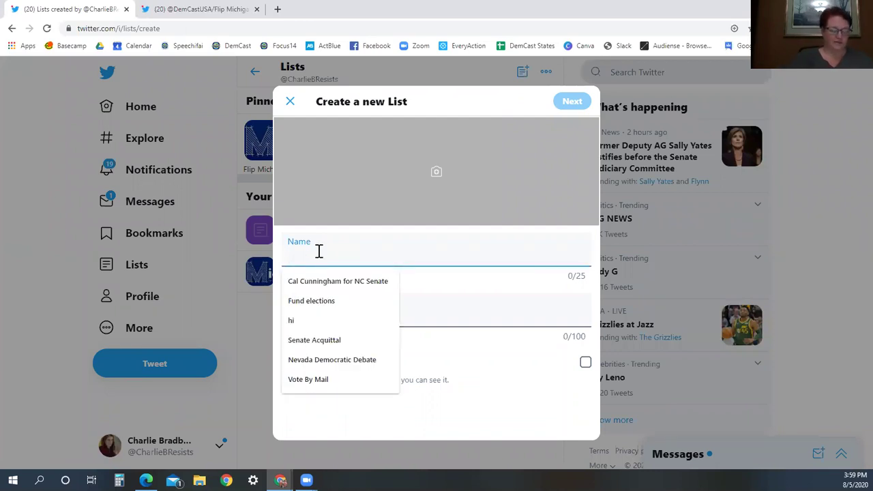
{"action": "type", "text": "Fav"}
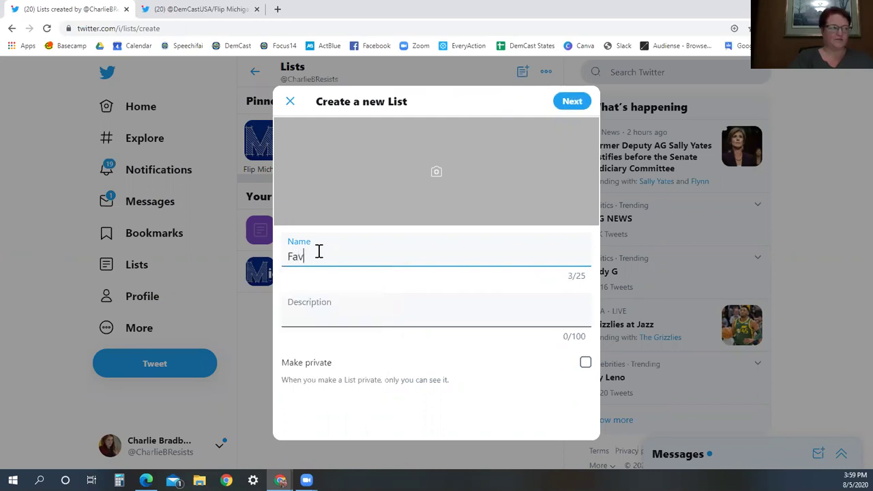
{"action": "type", "text": "orite people"}
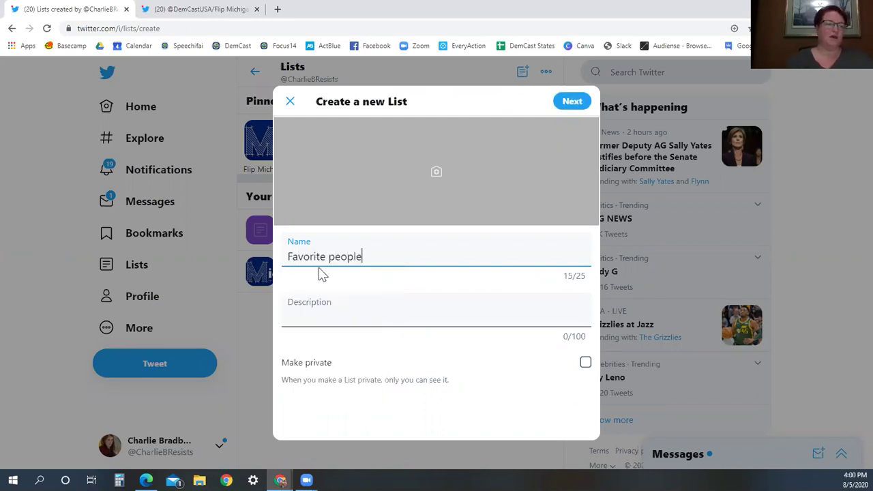
- Leave the new list's description empty, make the list private and continue to adding members
{"action": "left_click", "coordinate": [311, 320]}
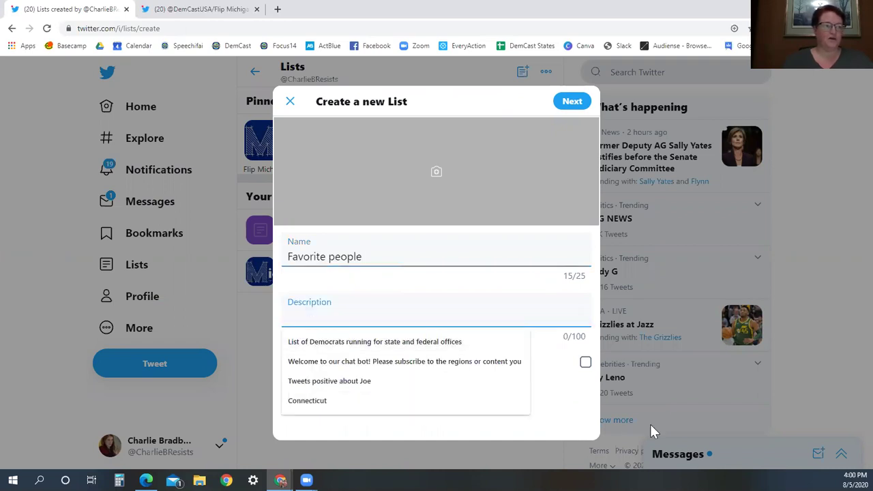
{"action": "key", "text": "Escape"}
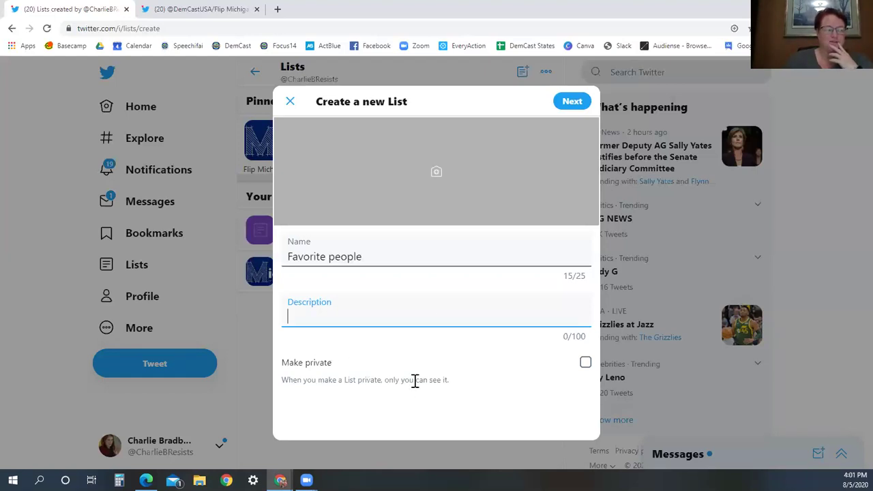
{"action": "left_click", "coordinate": [585, 366]}
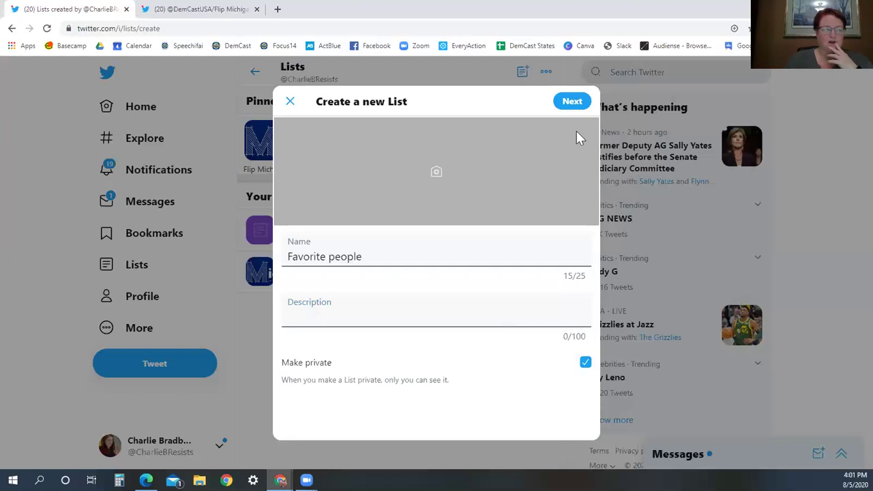
{"action": "left_click", "coordinate": [566, 102]}
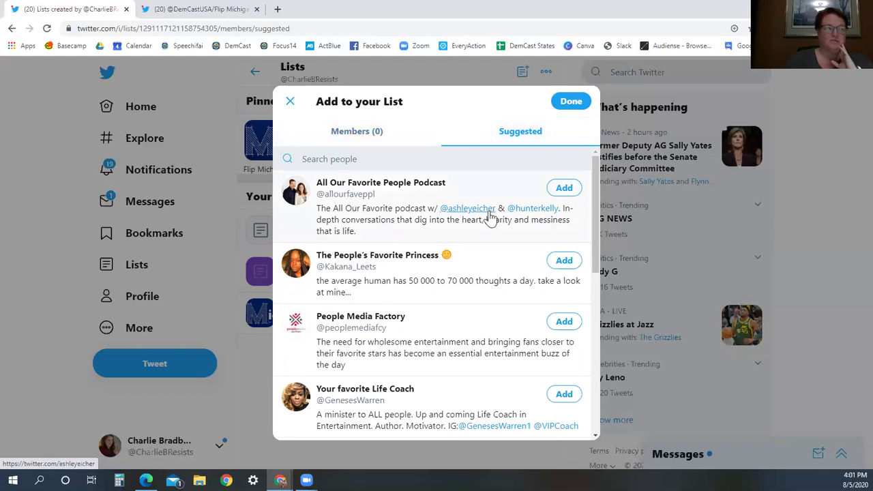
- Look through the suggested accounts and the member list, and finish the Favorite people list without adding anyone
{"action": "scroll", "coordinate": [487, 217], "scroll_direction": "down", "scroll_amount": 3}
{"action": "scroll", "coordinate": [487, 217], "scroll_direction": "down", "scroll_amount": 2}
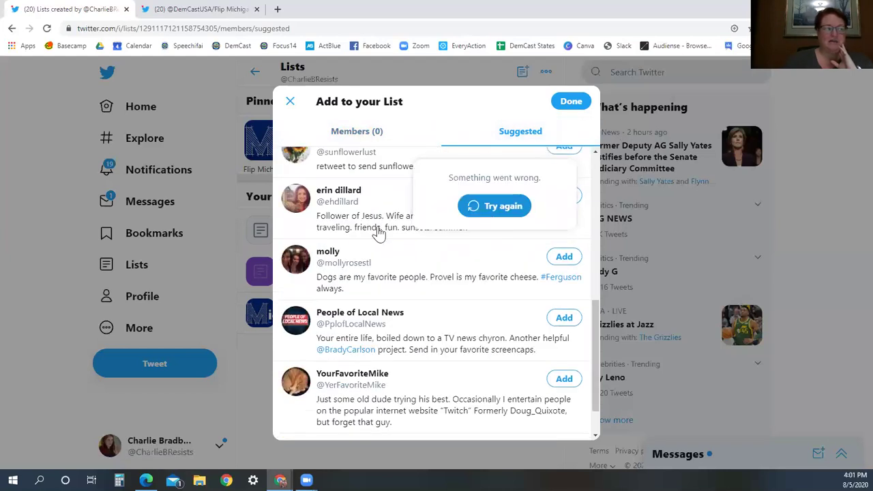
{"action": "scroll", "coordinate": [376, 234], "scroll_direction": "down", "scroll_amount": 2}
{"action": "scroll", "coordinate": [376, 234], "scroll_direction": "up", "scroll_amount": 10}
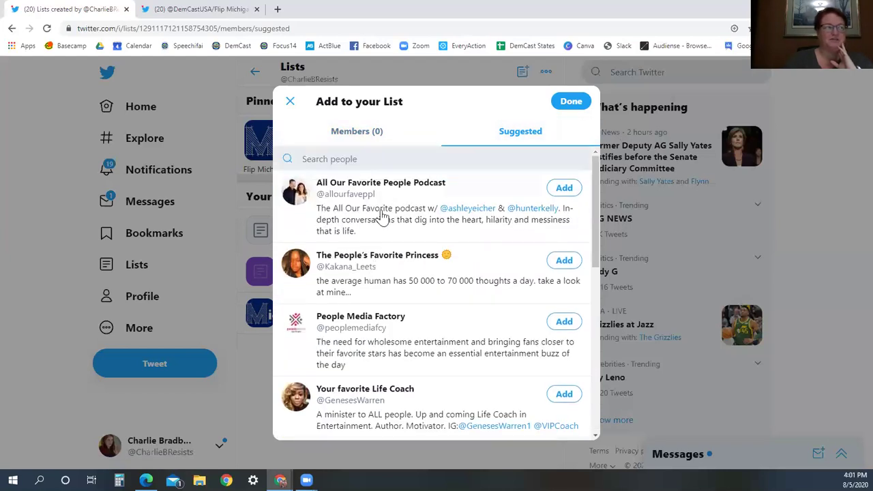
{"action": "left_click", "coordinate": [346, 135]}
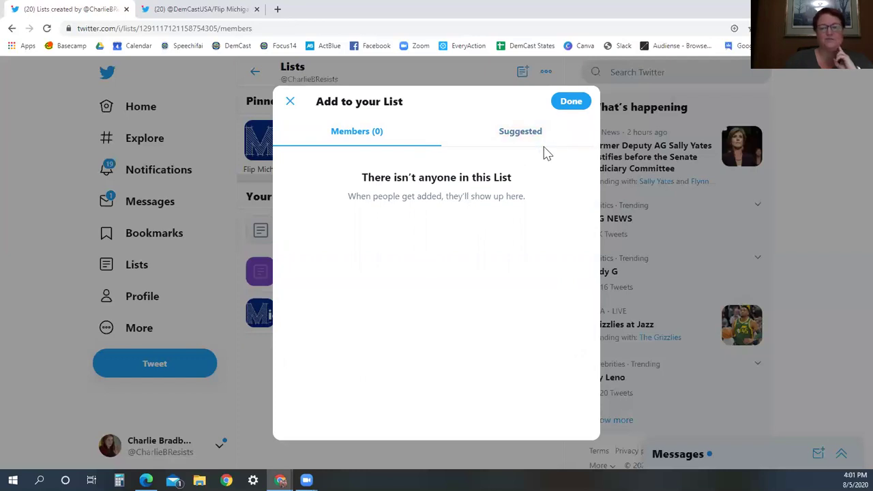
{"action": "left_click", "coordinate": [571, 103]}
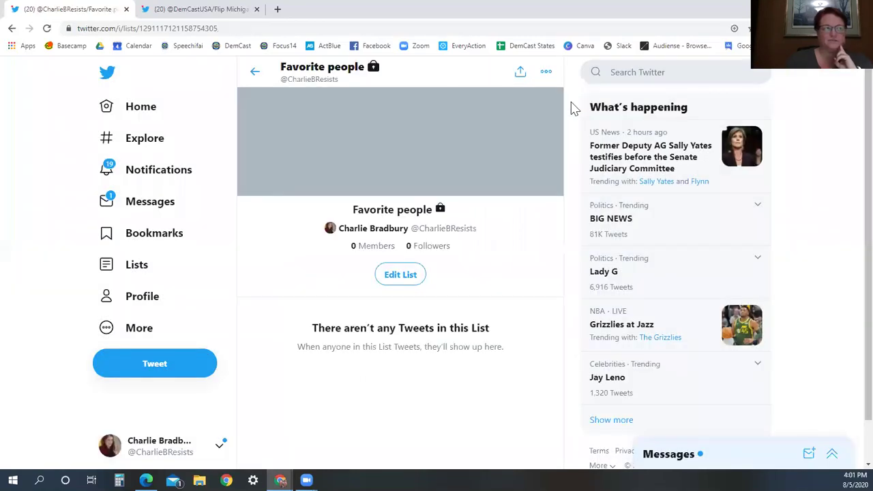
- Go back to DemCastUSA's lists in the other browser tab, open the DemCast members list and show its members
{"action": "left_click", "coordinate": [210, 13]}
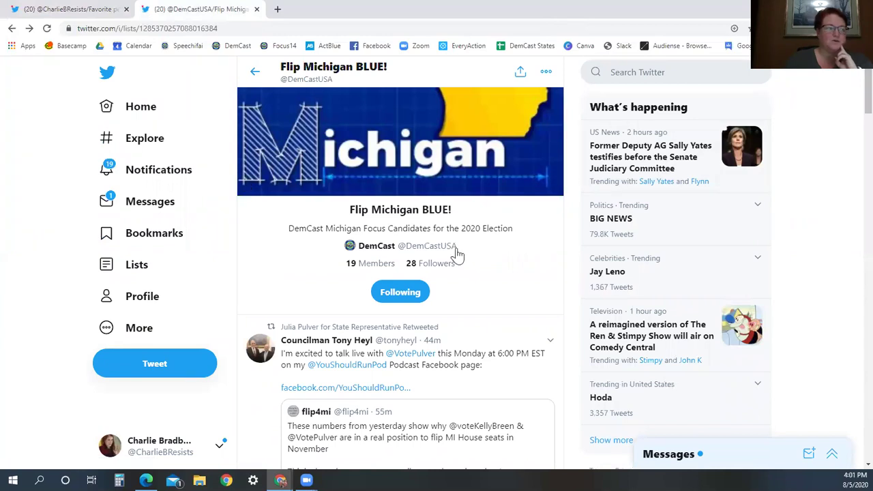
{"action": "scroll", "coordinate": [472, 245], "scroll_direction": "down", "scroll_amount": 1}
{"action": "scroll", "coordinate": [470, 244], "scroll_direction": "up", "scroll_amount": 1}
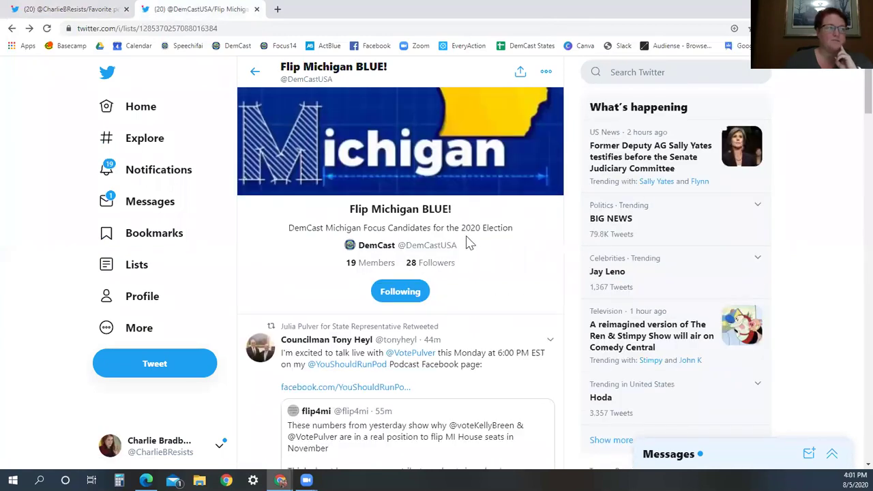
{"action": "left_click", "coordinate": [255, 71]}
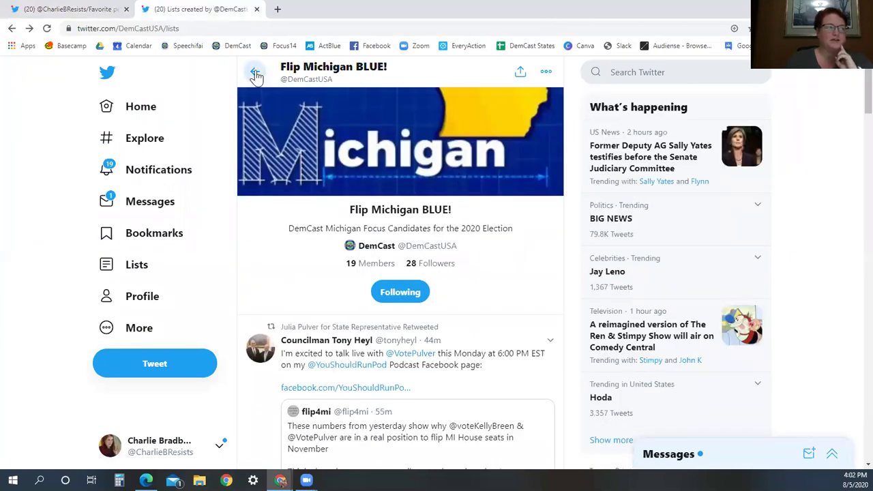
{"action": "scroll", "coordinate": [515, 202], "scroll_direction": "up", "scroll_amount": 5}
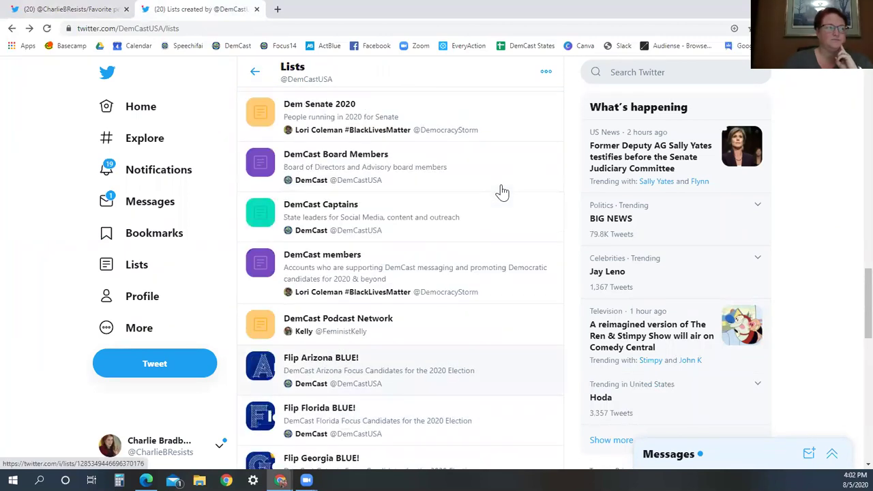
{"action": "left_click", "coordinate": [373, 274]}
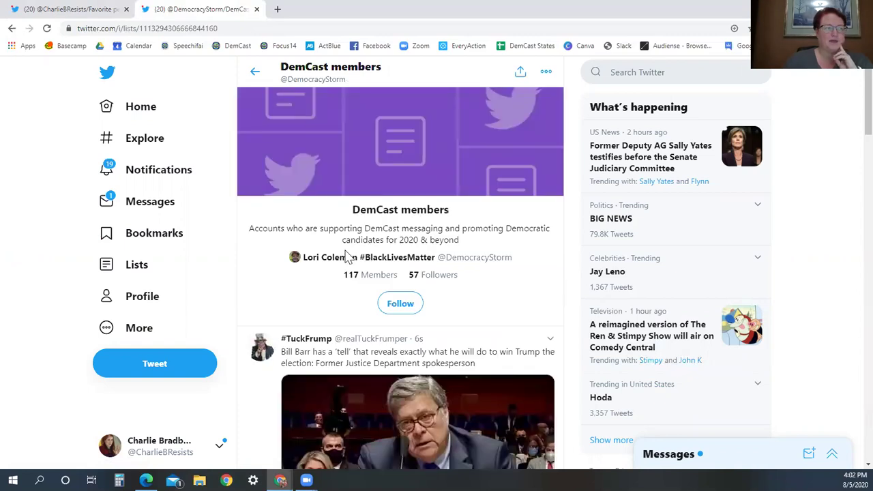
{"action": "left_click", "coordinate": [361, 278]}
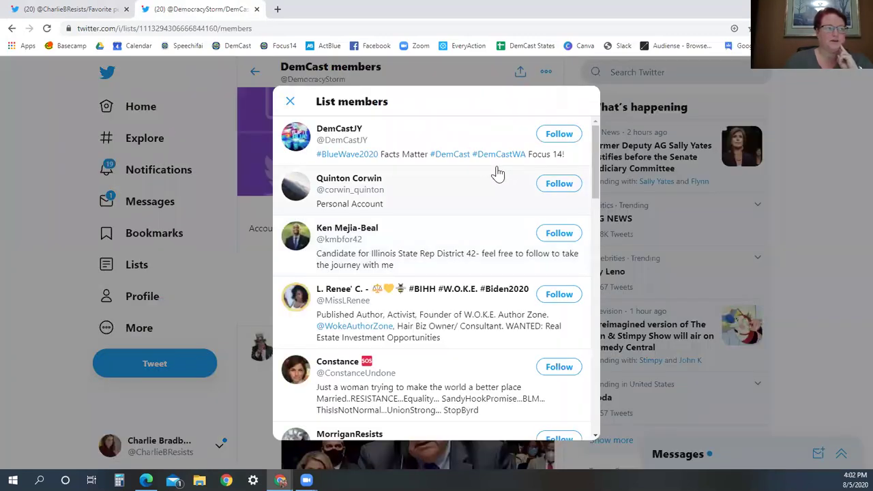
- Open the DemCastJY profile from the list members and add that account to the Favorite people list
{"action": "left_click", "coordinate": [339, 134]}
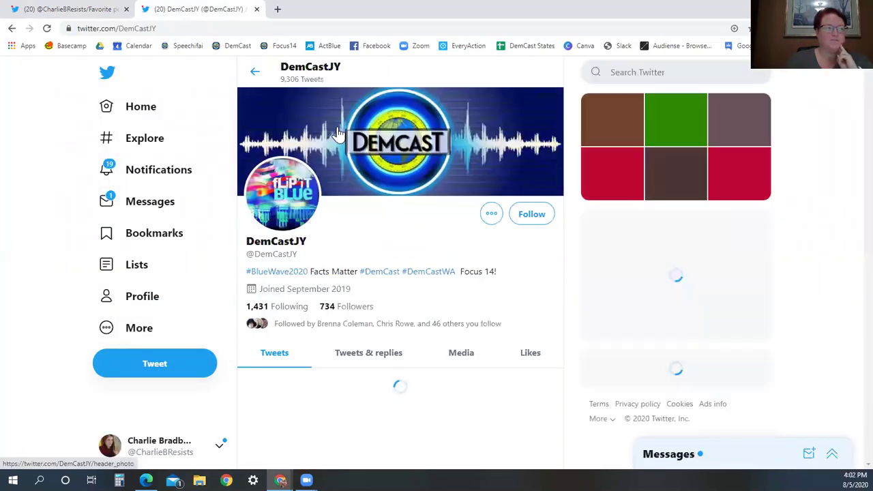
{"action": "left_click", "coordinate": [492, 215]}
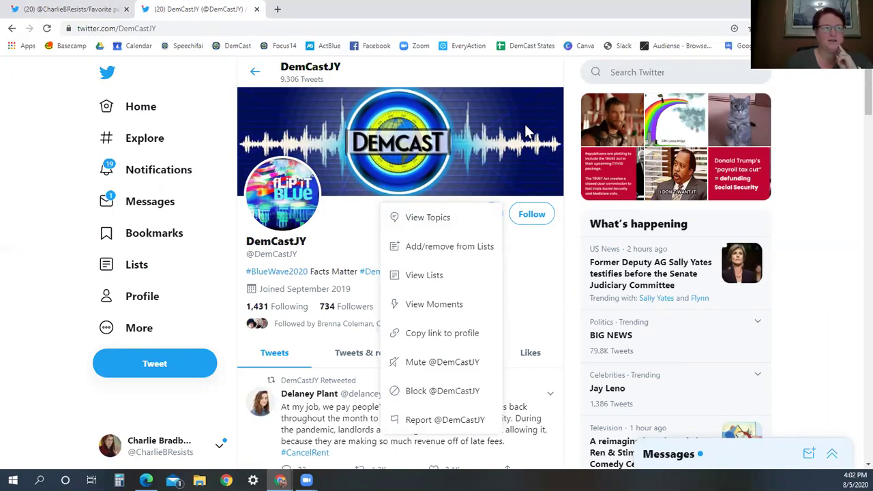
{"action": "left_click", "coordinate": [420, 255]}
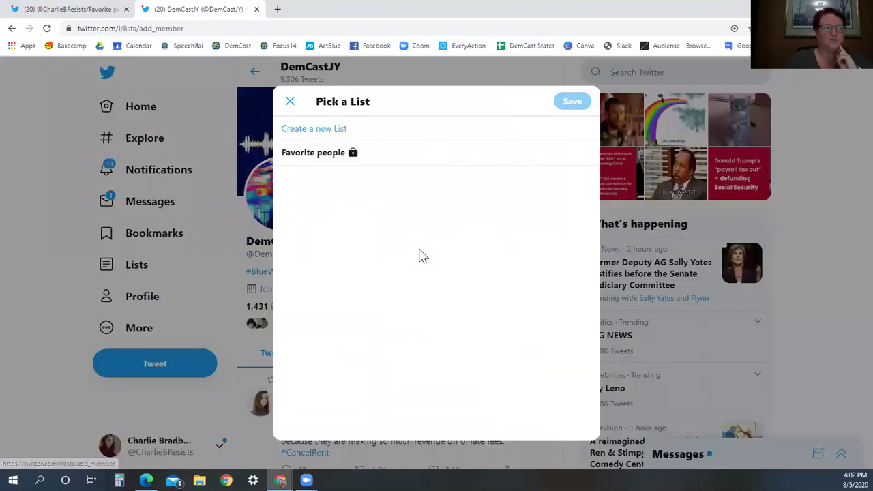
{"action": "left_click", "coordinate": [392, 161]}
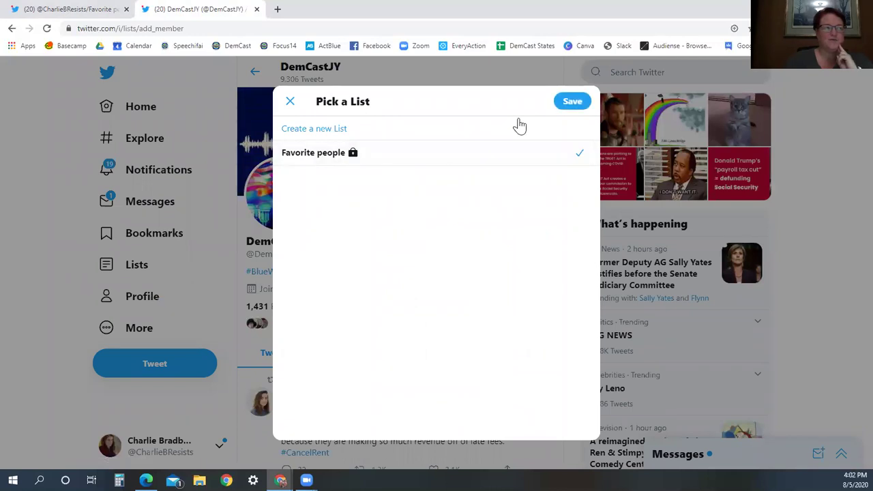
{"action": "left_click", "coordinate": [556, 108]}
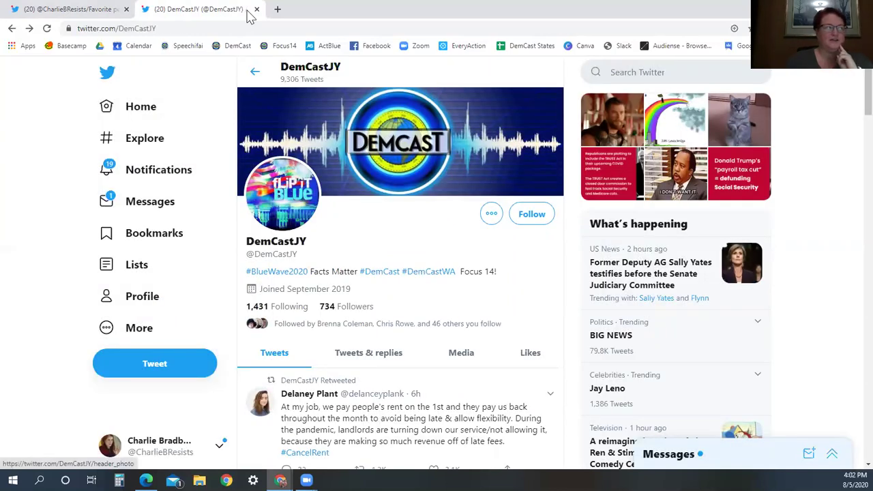
- Reload the Favorite people list in its browser tab and look through the tweets in its timeline
{"action": "left_click", "coordinate": [88, 11]}
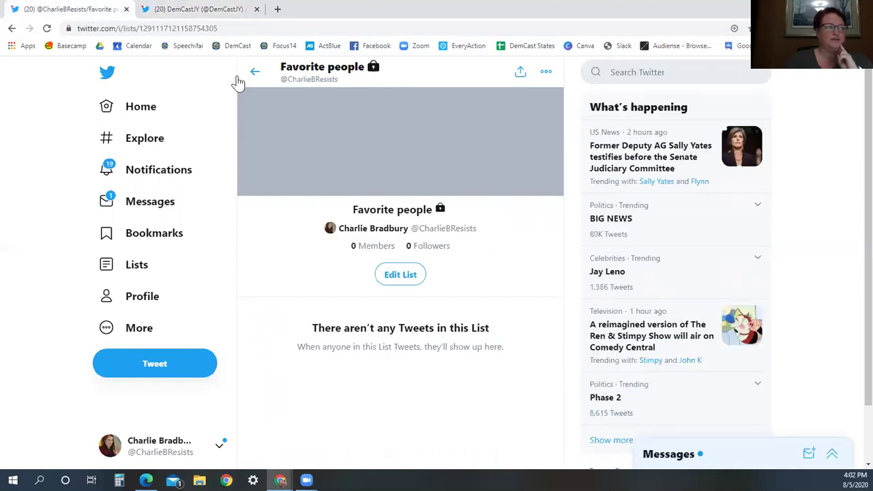
{"action": "left_click", "coordinate": [47, 28]}
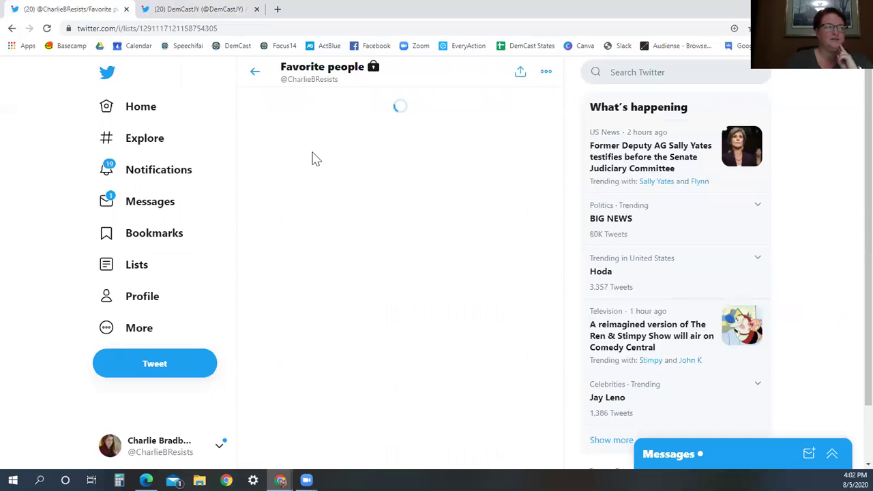
{"action": "scroll", "coordinate": [263, 247], "scroll_direction": "down", "scroll_amount": 3}
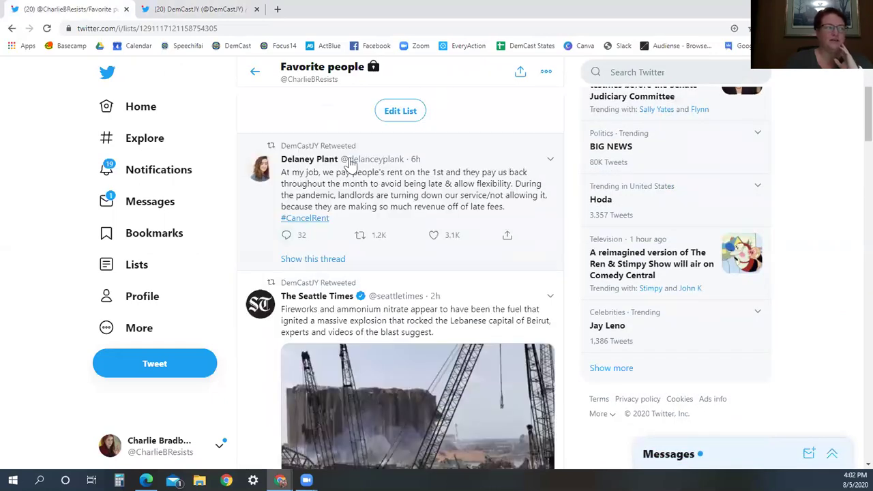
{"action": "scroll", "coordinate": [354, 262], "scroll_direction": "down", "scroll_amount": 5}
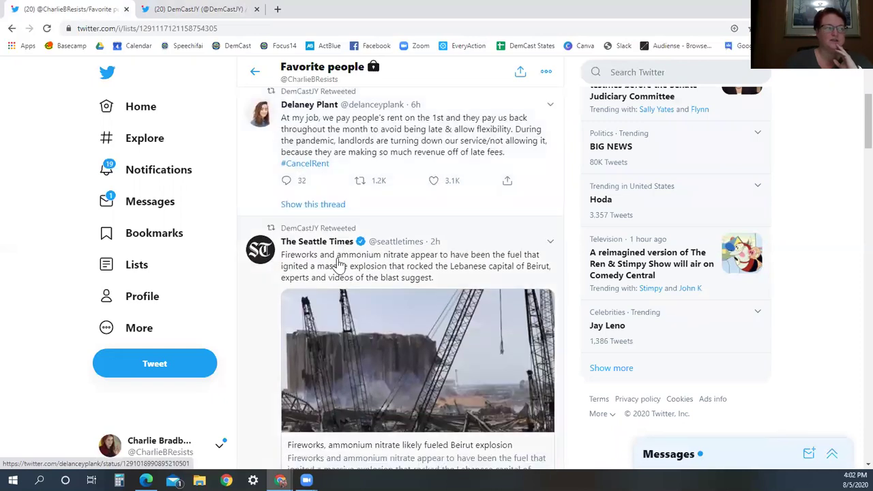
{"action": "scroll", "coordinate": [324, 265], "scroll_direction": "down", "scroll_amount": 6}
{"action": "scroll", "coordinate": [324, 264], "scroll_direction": "down", "scroll_amount": 6}
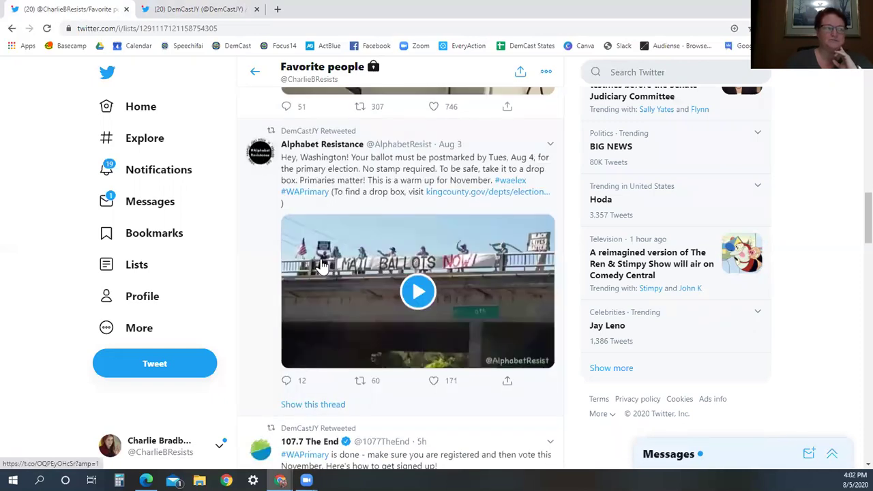
{"action": "scroll", "coordinate": [324, 264], "scroll_direction": "down", "scroll_amount": 1}
{"action": "scroll", "coordinate": [324, 265], "scroll_direction": "up", "scroll_amount": 12}
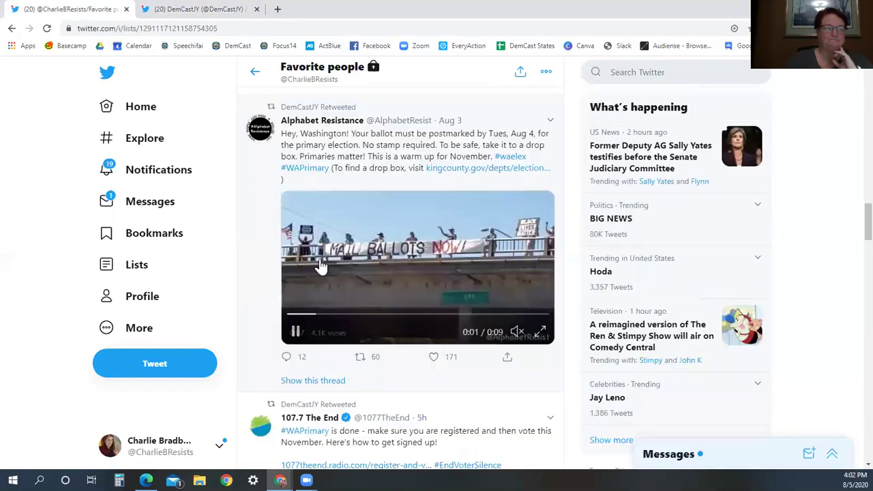
{"action": "scroll", "coordinate": [321, 261], "scroll_direction": "up", "scroll_amount": 6}
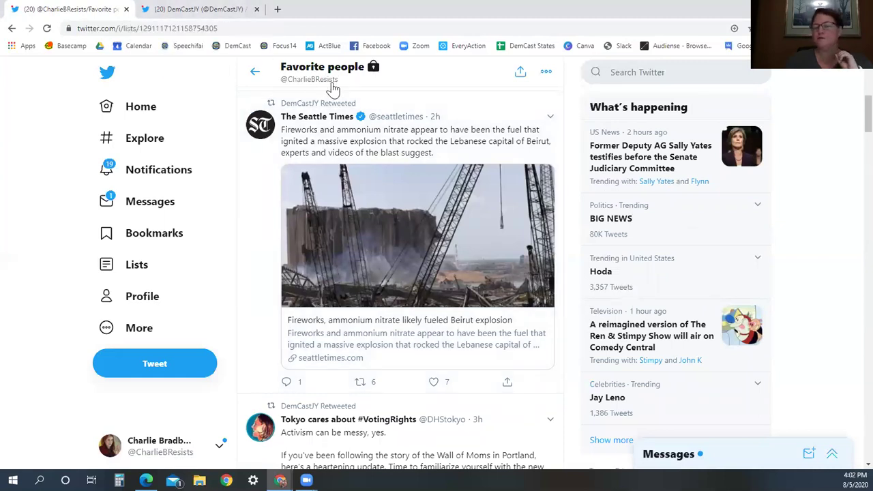
- Back in the DemCastJY browser tab, leave the profile and the DemCast member list and open the home timeline
{"action": "left_click", "coordinate": [193, 15]}
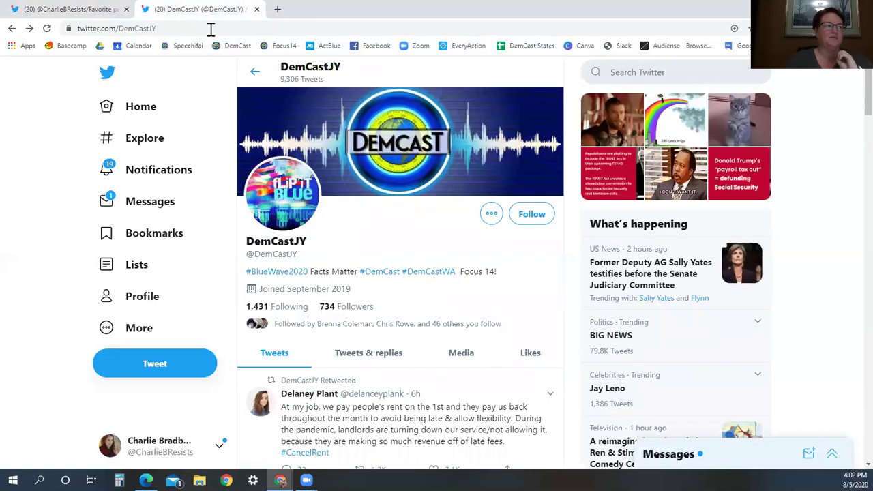
{"action": "left_click", "coordinate": [254, 74]}
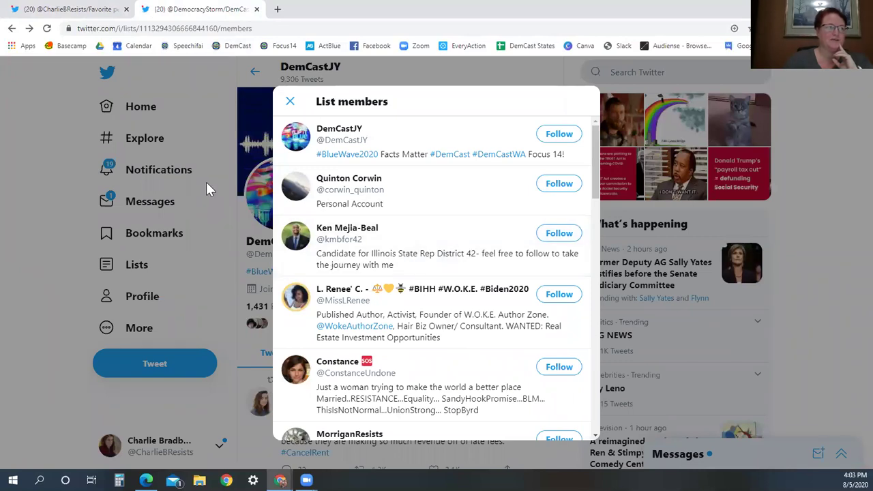
{"action": "left_click", "coordinate": [290, 101]}
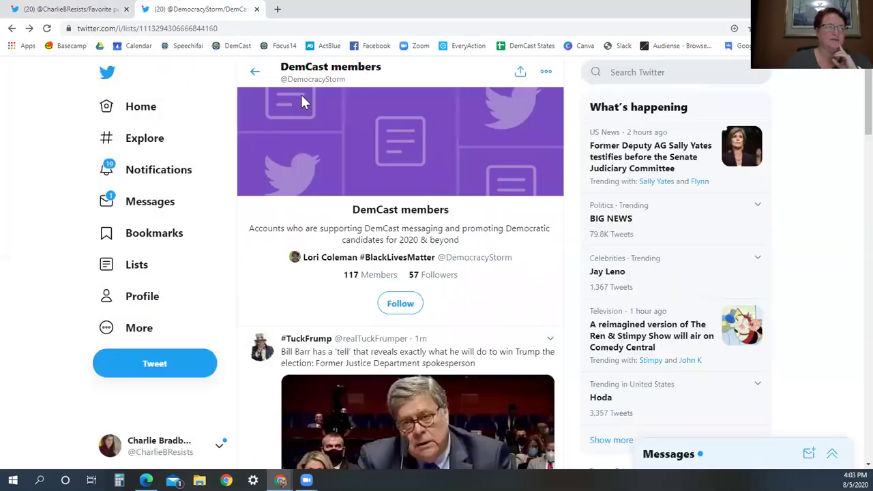
{"action": "left_click", "coordinate": [151, 109]}
- Find the Immigration Nation tweet in the home timeline, open its author's profile and add that account to the Favorite people list
{"action": "scroll", "coordinate": [251, 236], "scroll_direction": "down", "scroll_amount": 6}
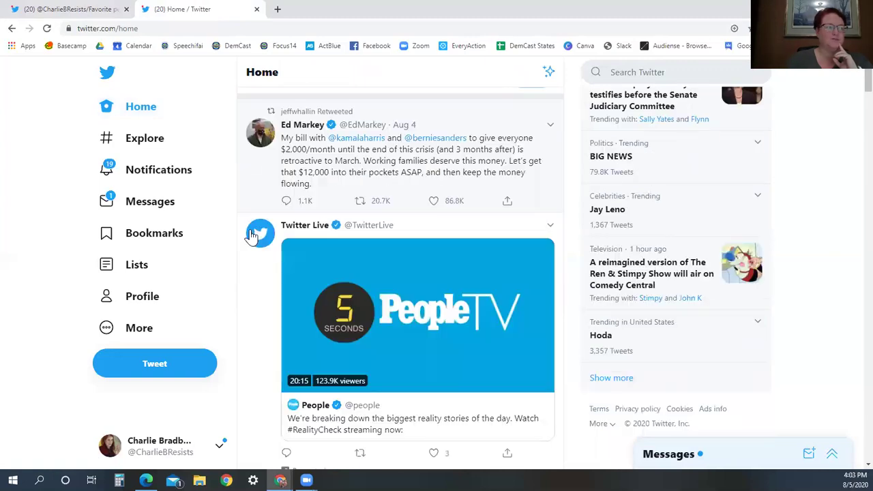
{"action": "scroll", "coordinate": [249, 234], "scroll_direction": "down", "scroll_amount": 4}
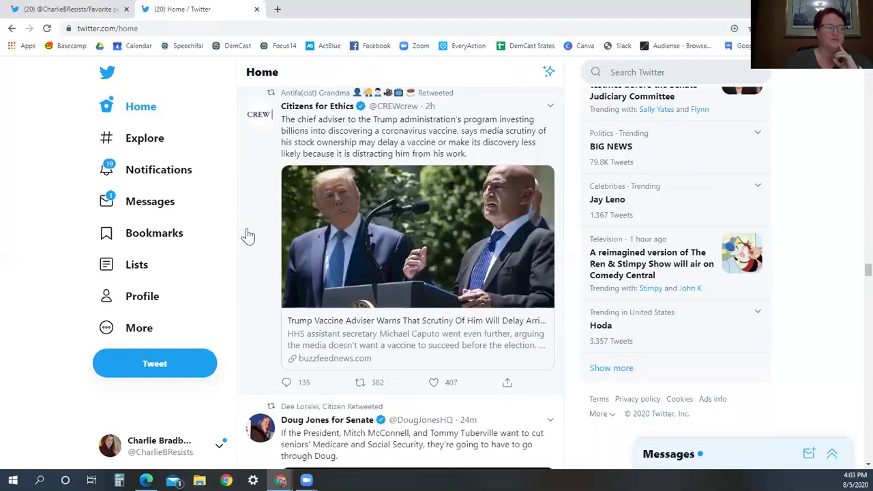
{"action": "scroll", "coordinate": [247, 233], "scroll_direction": "up", "scroll_amount": 10}
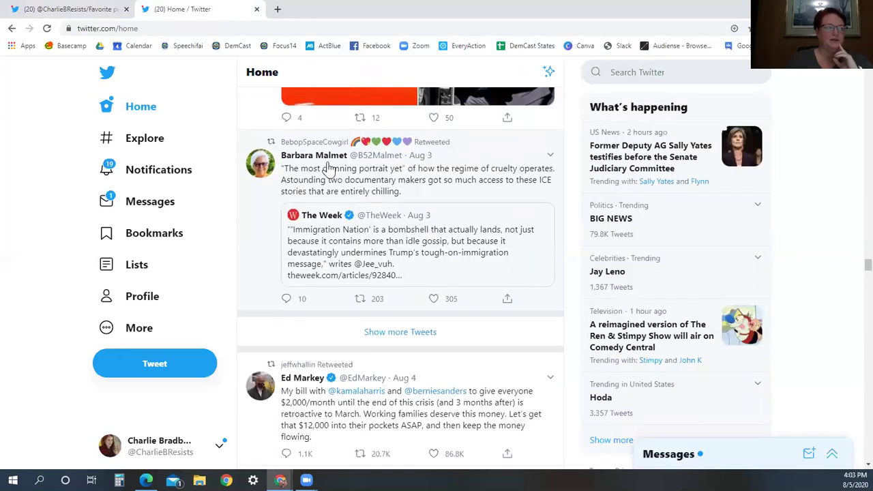
{"action": "left_click", "coordinate": [261, 171]}
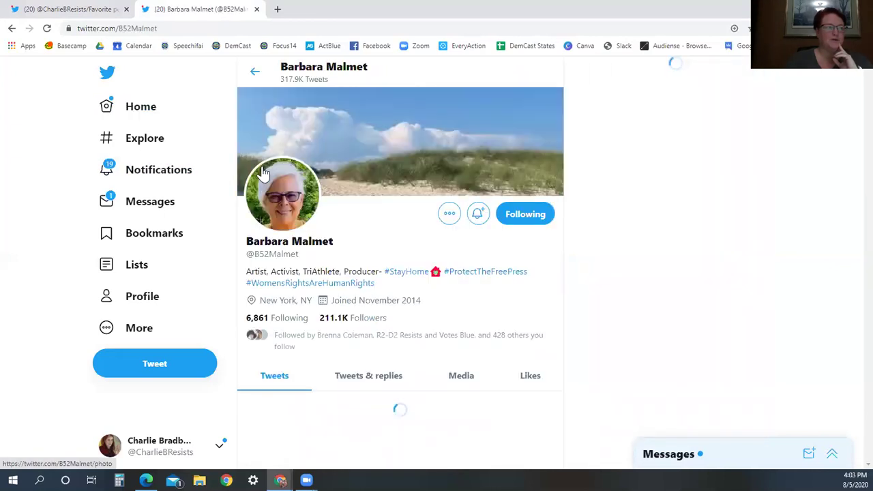
{"action": "left_click", "coordinate": [449, 215]}
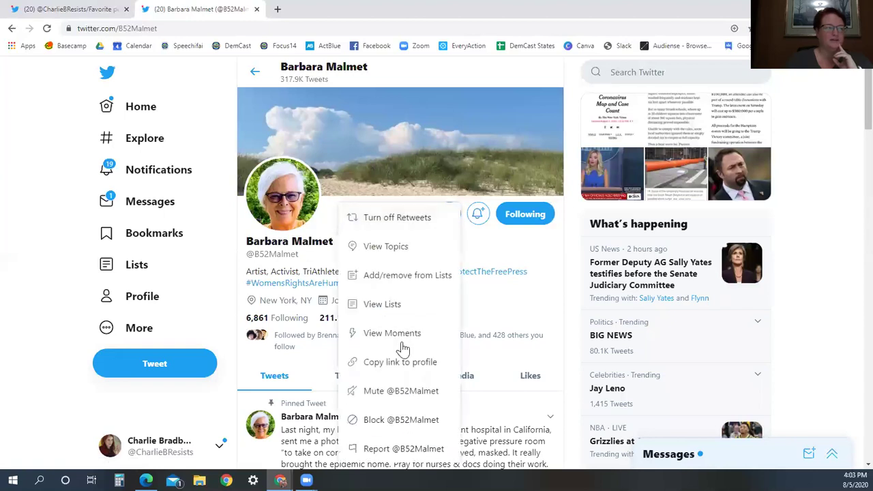
{"action": "left_click", "coordinate": [405, 275]}
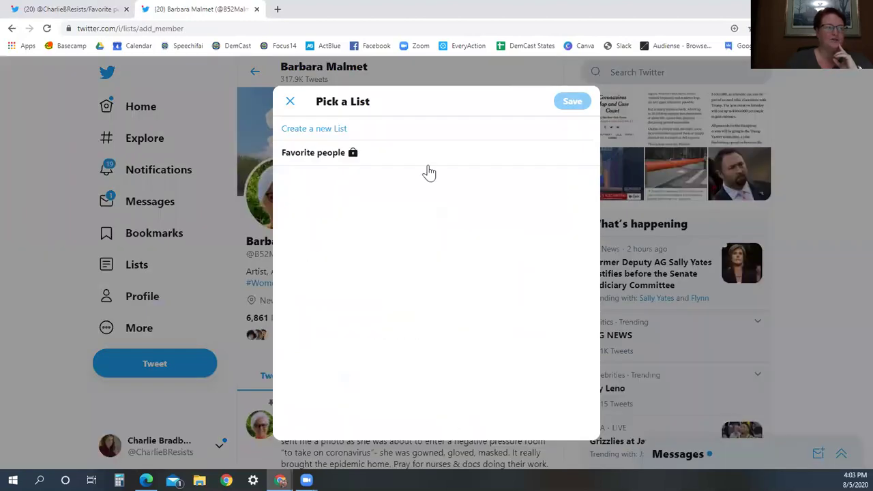
{"action": "left_click", "coordinate": [403, 155]}
{"action": "left_click", "coordinate": [569, 103]}
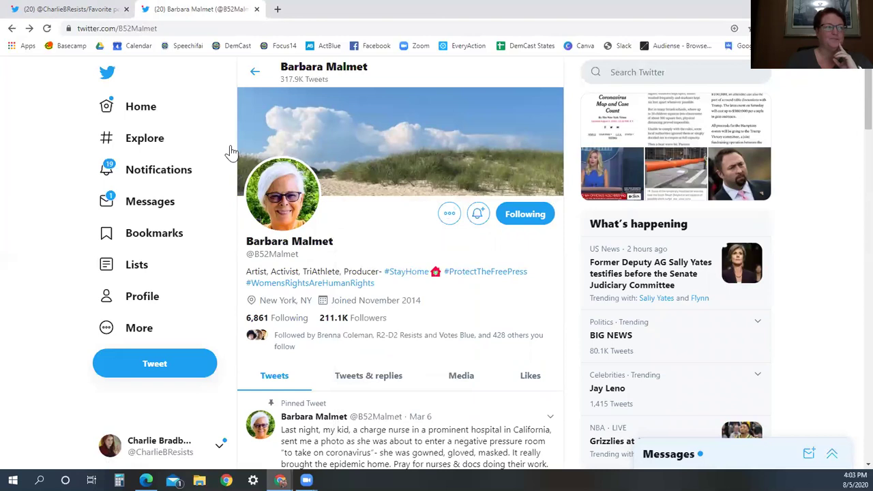
- Return to the home timeline, switch to the Favorite people browser tab and view the list from its header
{"action": "left_click", "coordinate": [253, 73]}
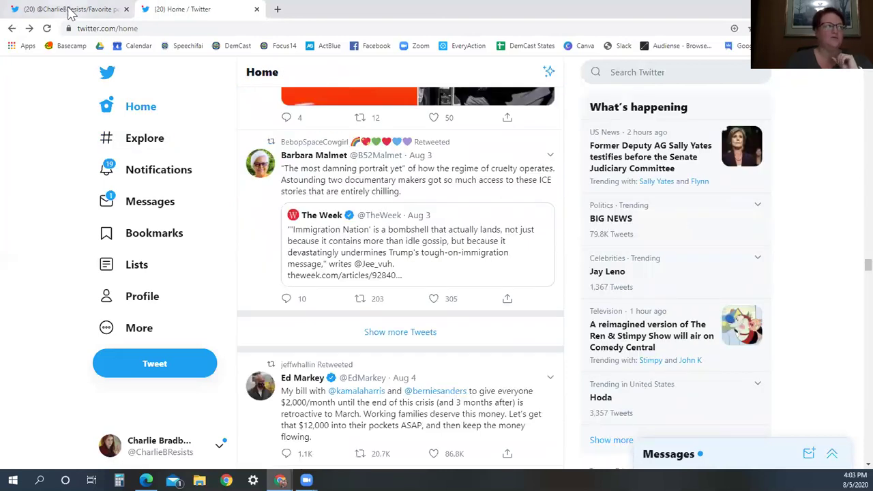
{"action": "left_click", "coordinate": [70, 11]}
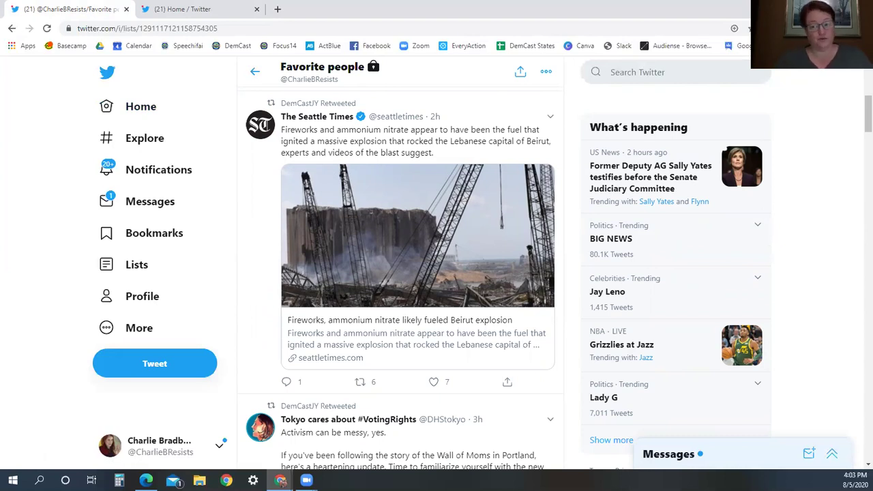
{"action": "scroll", "coordinate": [475, 267], "scroll_direction": "up", "scroll_amount": 5}
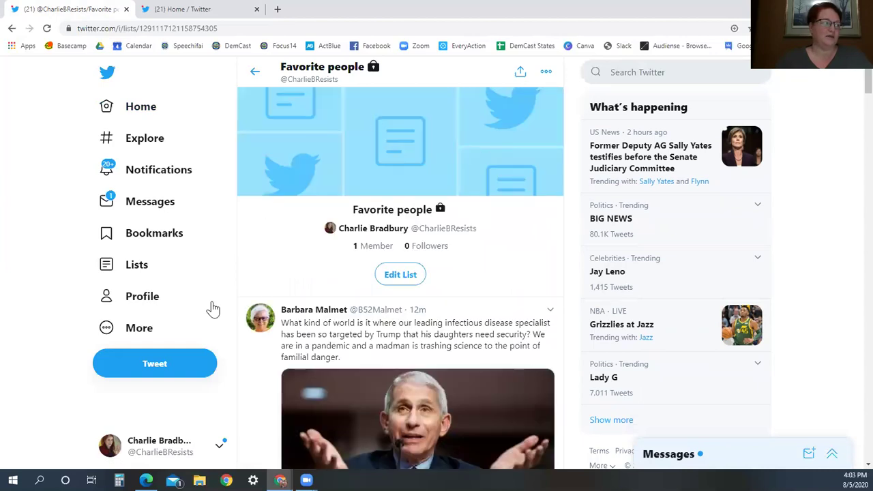
- Open the overview of your own lists and view which lists the CharlieBResists account is on
{"action": "left_click", "coordinate": [141, 272]}
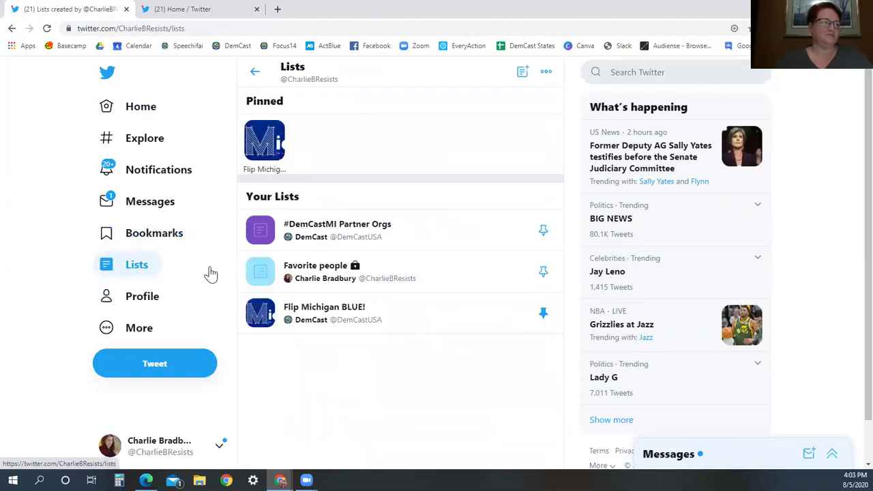
{"action": "left_click", "coordinate": [547, 75]}
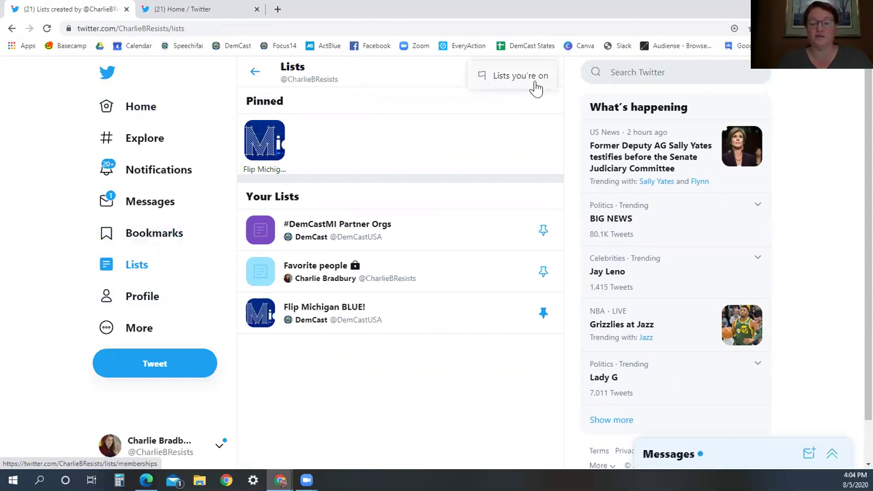
{"action": "left_click", "coordinate": [535, 82]}
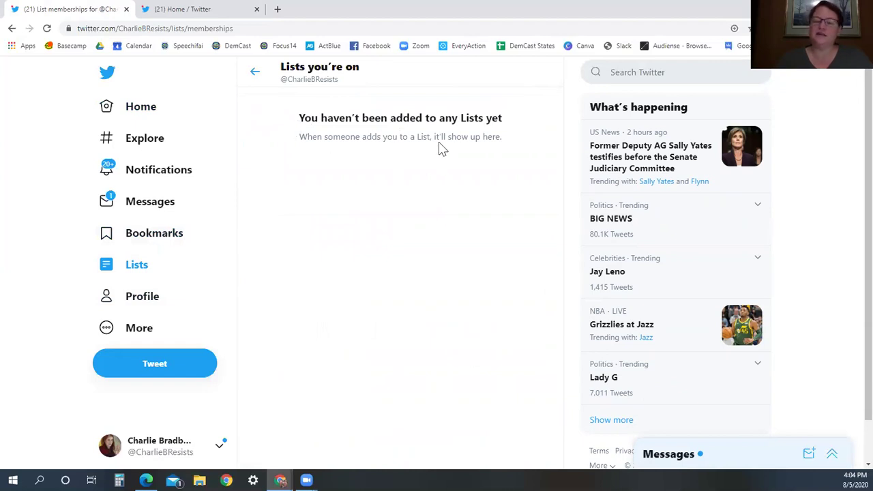
- Switch to the DemCastUSA account in the home timeline's browser tab, close the list memberships tab and show the home timeline
{"action": "left_click", "coordinate": [207, 10]}
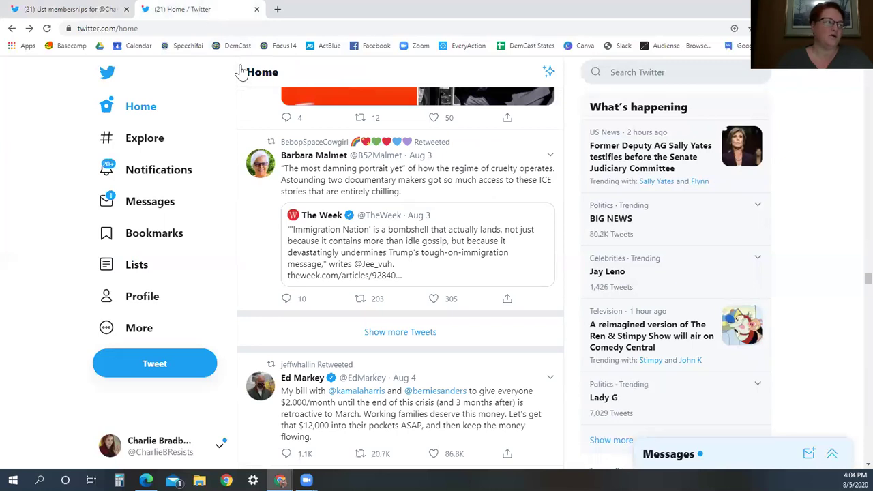
{"action": "left_click", "coordinate": [218, 447]}
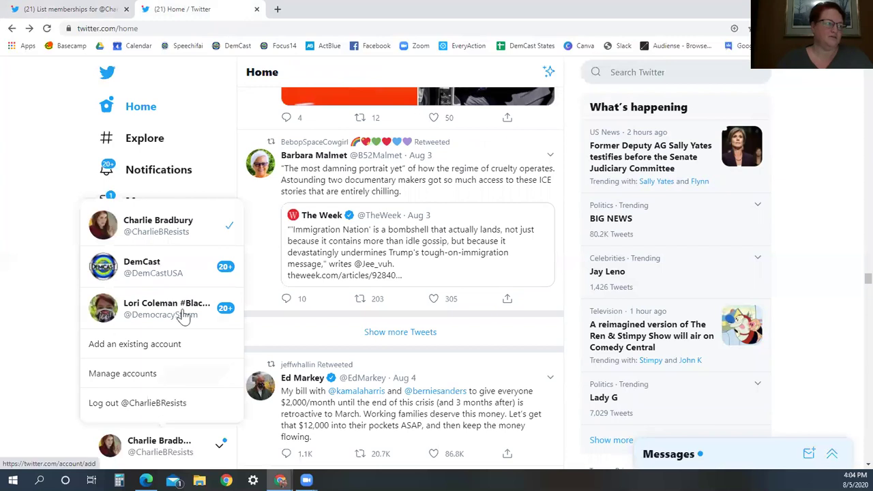
{"action": "left_click", "coordinate": [170, 275]}
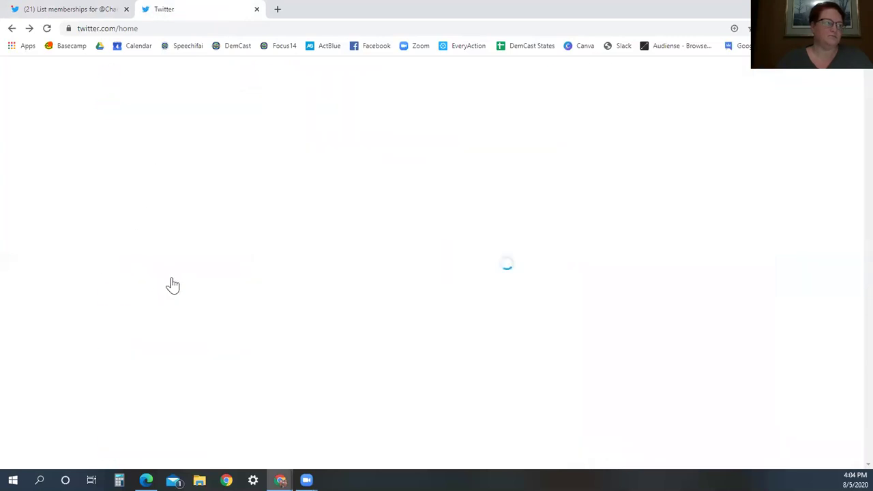
{"action": "left_click", "coordinate": [126, 9]}
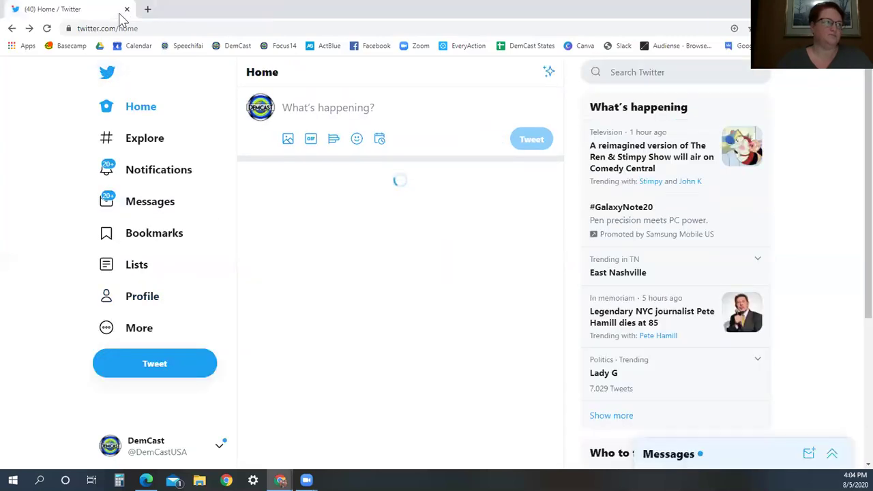
{"action": "left_click", "coordinate": [152, 111]}
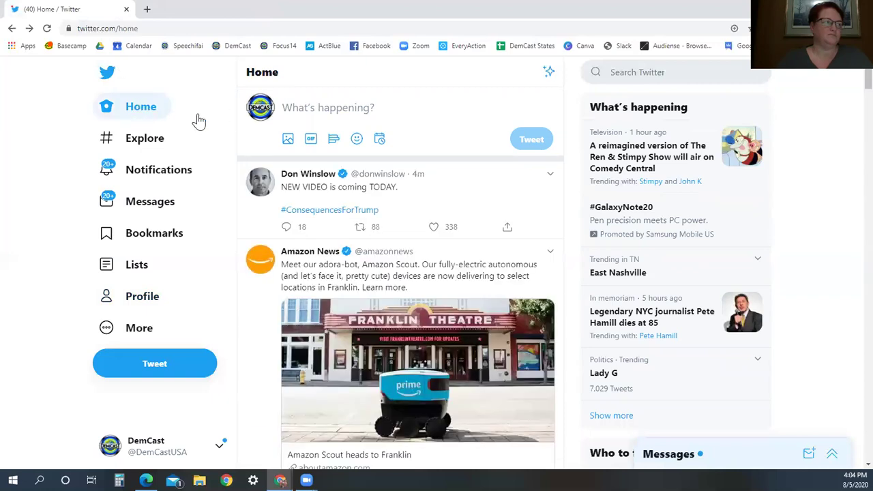
- Open the DemCastUSA profile, go to its lists and show the lists this account is on
{"action": "left_click", "coordinate": [260, 111]}
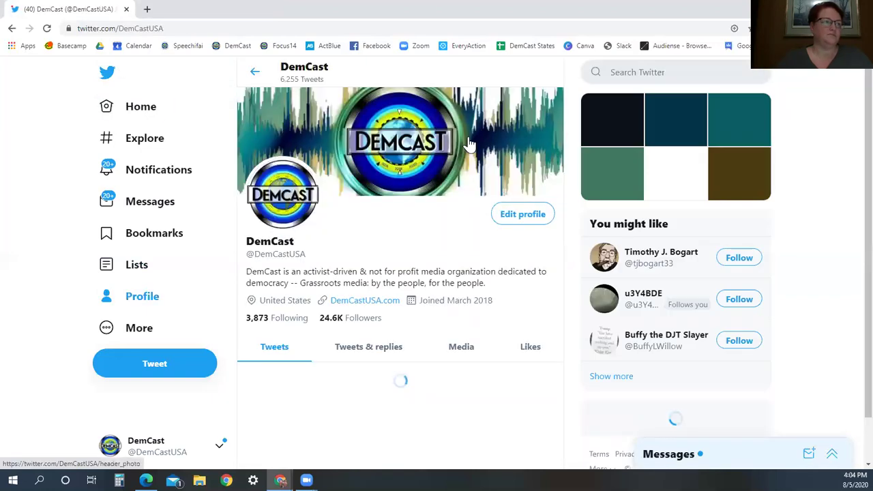
{"action": "left_click", "coordinate": [136, 266]}
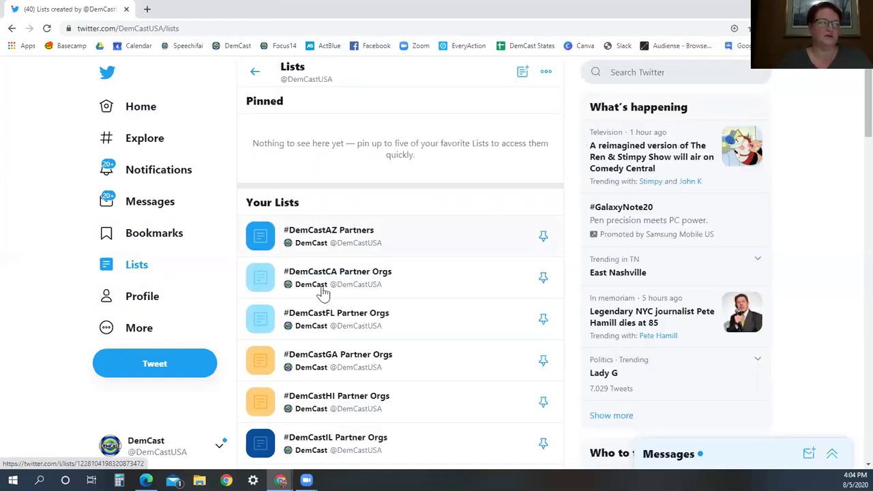
{"action": "left_click", "coordinate": [548, 75]}
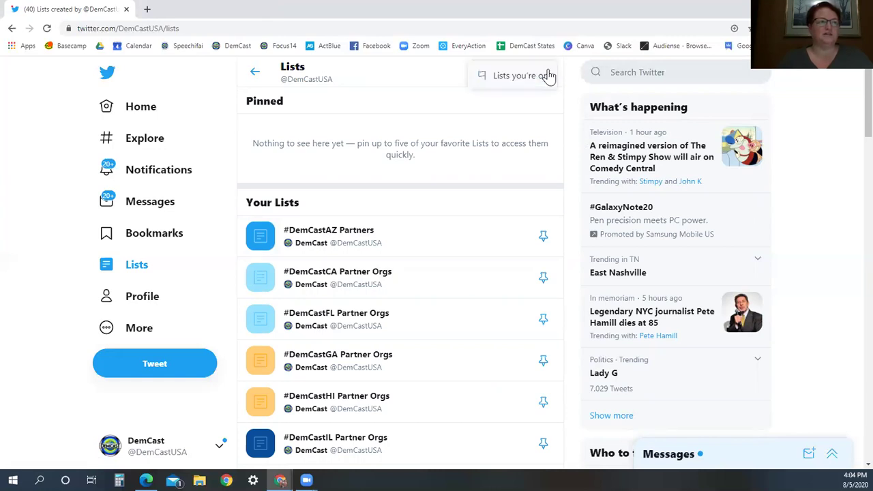
{"action": "left_click", "coordinate": [515, 82]}
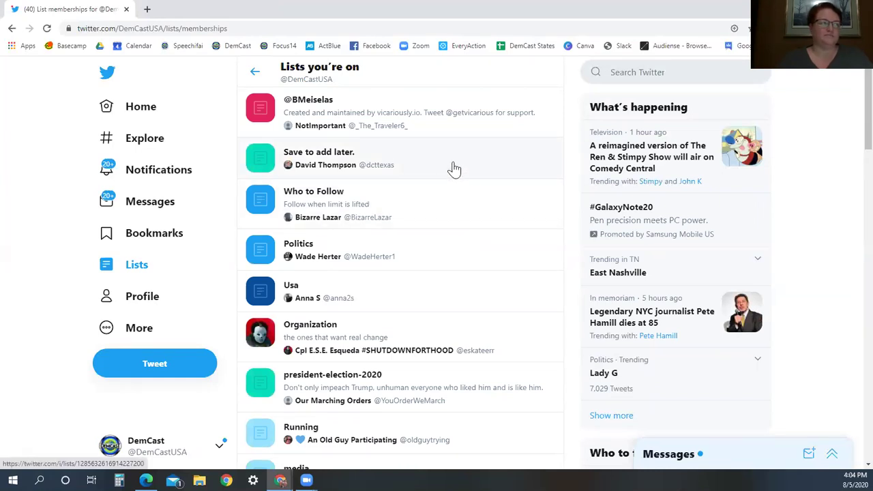
- Look through the lists that include DemCastUSA, checking their names, descriptions and owners, and return to the first entries
{"action": "scroll", "coordinate": [455, 169], "scroll_direction": "down", "scroll_amount": 3}
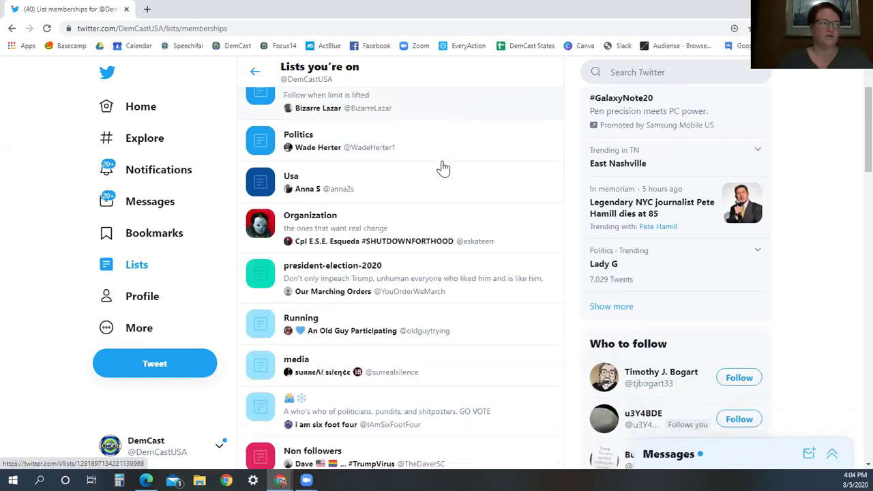
{"action": "scroll", "coordinate": [395, 176], "scroll_direction": "down", "scroll_amount": 2}
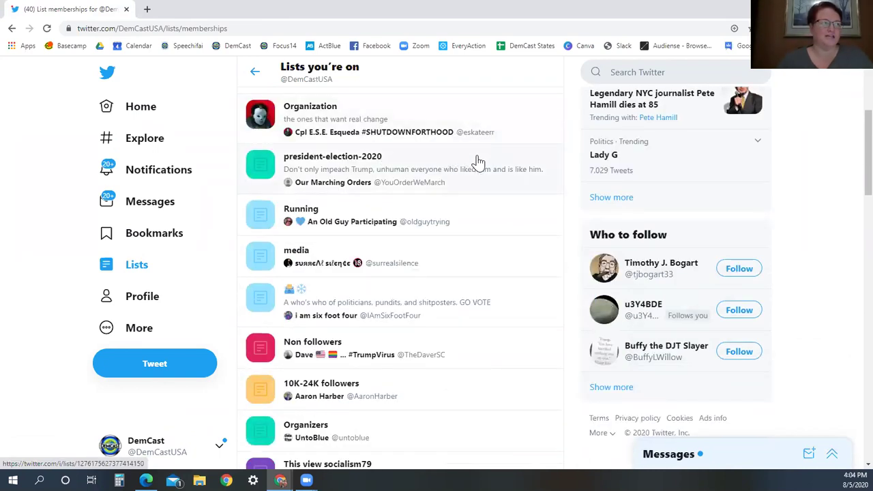
{"action": "scroll", "coordinate": [360, 194], "scroll_direction": "down", "scroll_amount": 1}
{"action": "scroll", "coordinate": [489, 183], "scroll_direction": "down", "scroll_amount": 1}
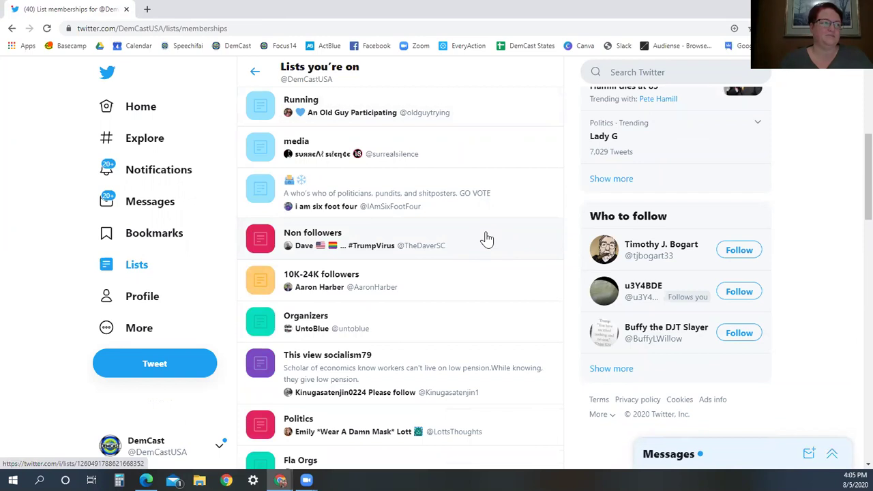
{"action": "scroll", "coordinate": [486, 238], "scroll_direction": "down", "scroll_amount": 1}
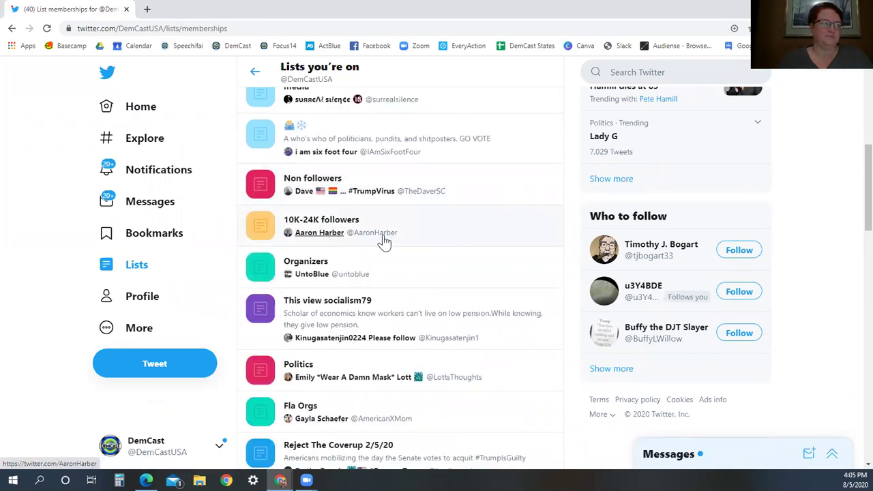
{"action": "scroll", "coordinate": [384, 240], "scroll_direction": "down", "scroll_amount": 1}
{"action": "scroll", "coordinate": [449, 259], "scroll_direction": "down", "scroll_amount": 2}
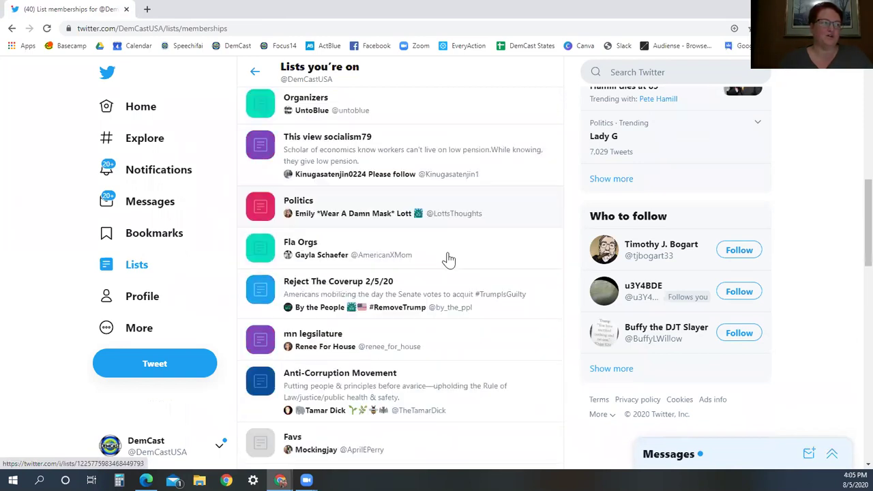
{"action": "scroll", "coordinate": [449, 259], "scroll_direction": "down", "scroll_amount": 1}
{"action": "scroll", "coordinate": [447, 256], "scroll_direction": "up", "scroll_amount": 1}
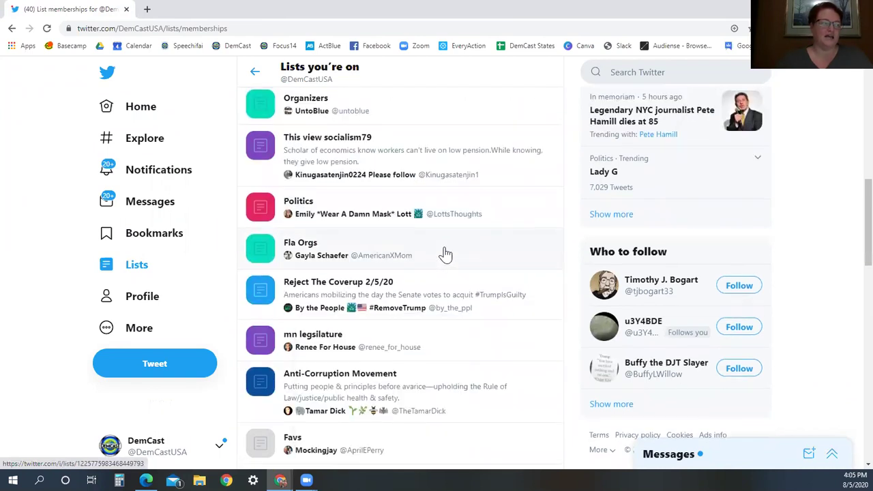
{"action": "scroll", "coordinate": [444, 252], "scroll_direction": "up", "scroll_amount": 4}
{"action": "scroll", "coordinate": [444, 251], "scroll_direction": "up", "scroll_amount": 2}
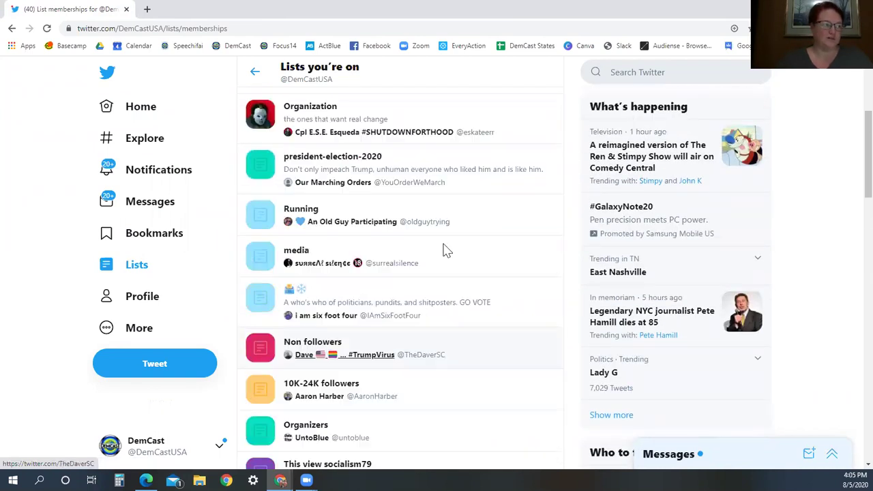
{"action": "scroll", "coordinate": [444, 248], "scroll_direction": "up", "scroll_amount": 1}
{"action": "scroll", "coordinate": [488, 247], "scroll_direction": "up", "scroll_amount": 3}
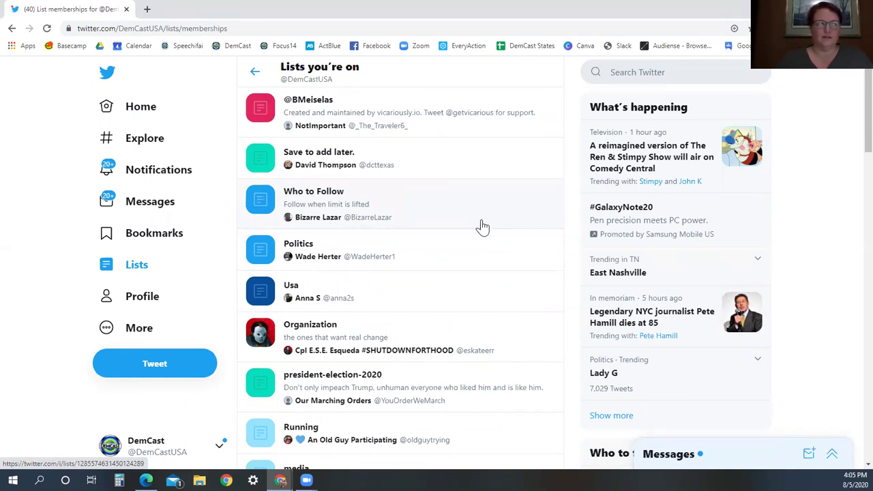
- Open the "Save to add later." list and view its owner's profile
{"action": "left_click", "coordinate": [262, 158]}
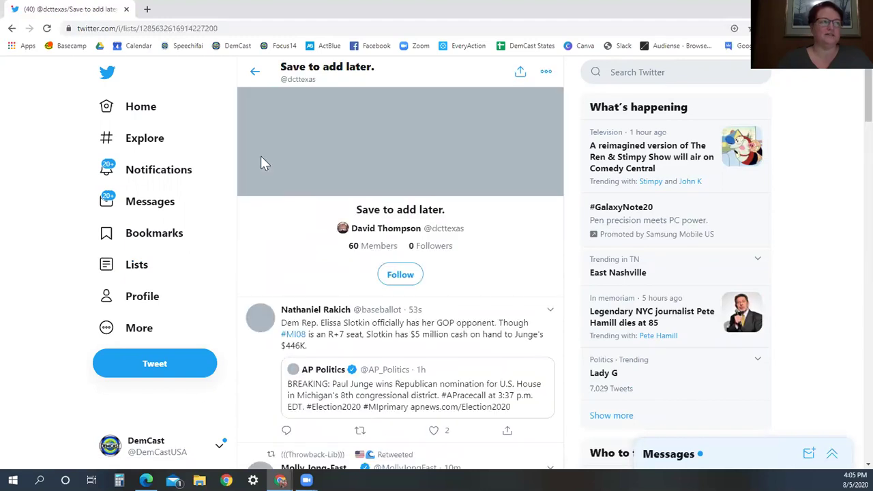
{"action": "left_click", "coordinate": [386, 231]}
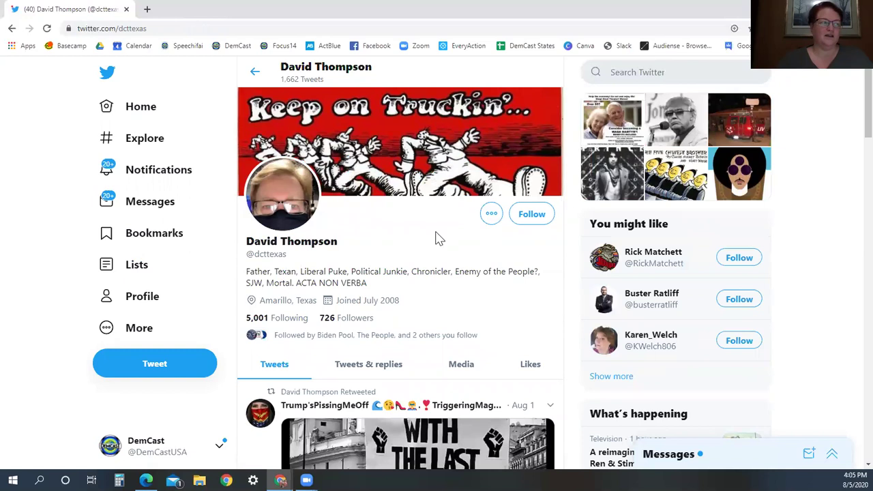
- Check the list owner's profile options for viewing their lists, dismiss them and return to the "Save to add later." list
{"action": "left_click", "coordinate": [492, 215]}
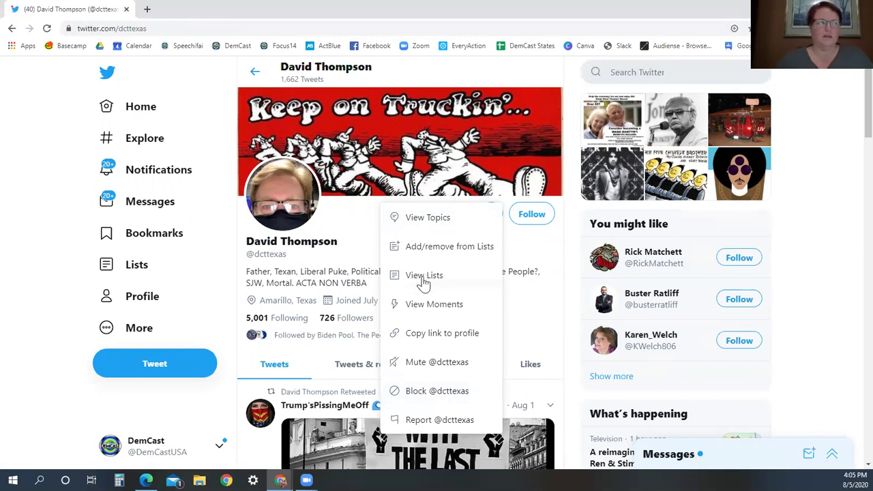
{"action": "left_click", "coordinate": [253, 74]}
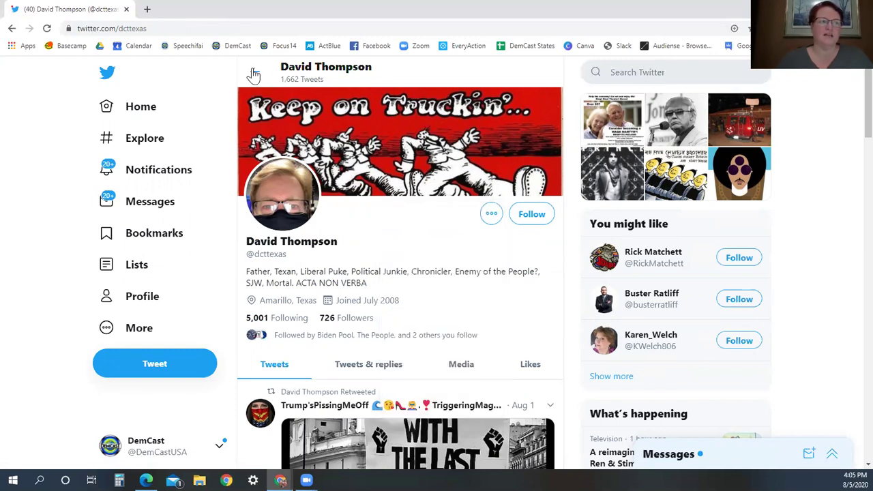
{"action": "left_click", "coordinate": [254, 75]}
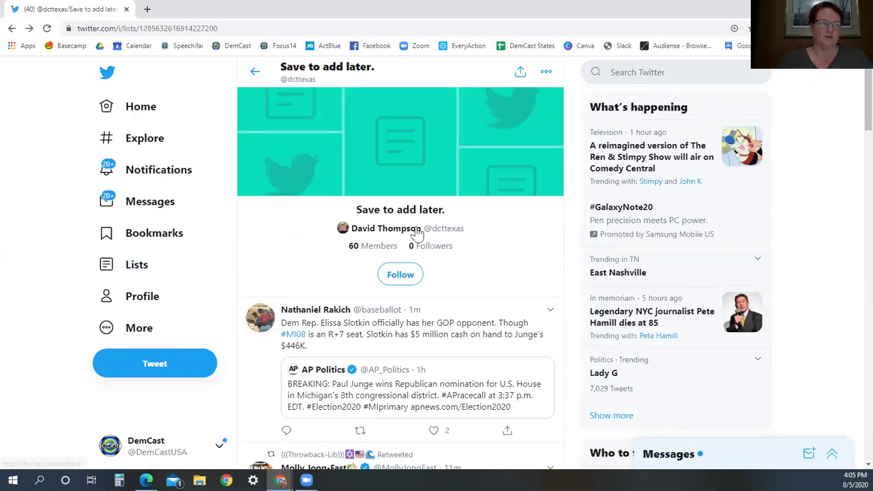
- Look over the tweets in the "Save to add later." list and return to the lists that include DemCastUSA
{"action": "scroll", "coordinate": [355, 238], "scroll_direction": "down", "scroll_amount": 2}
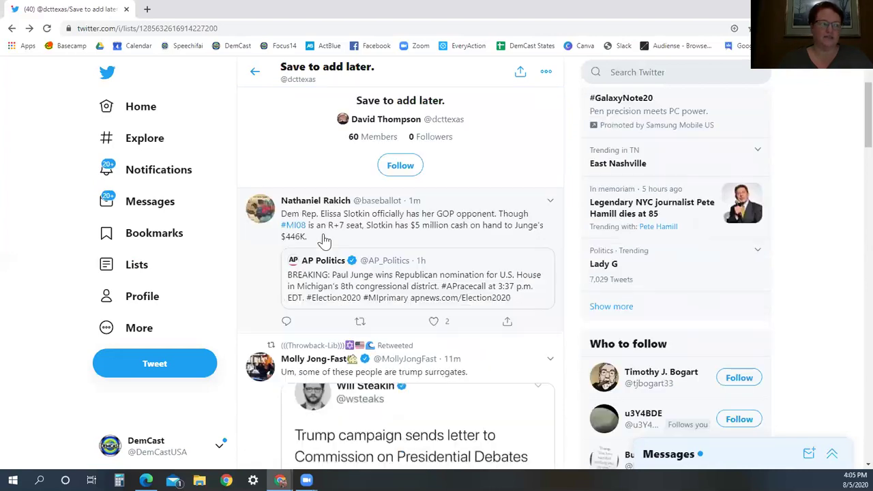
{"action": "scroll", "coordinate": [325, 239], "scroll_direction": "up", "scroll_amount": 2}
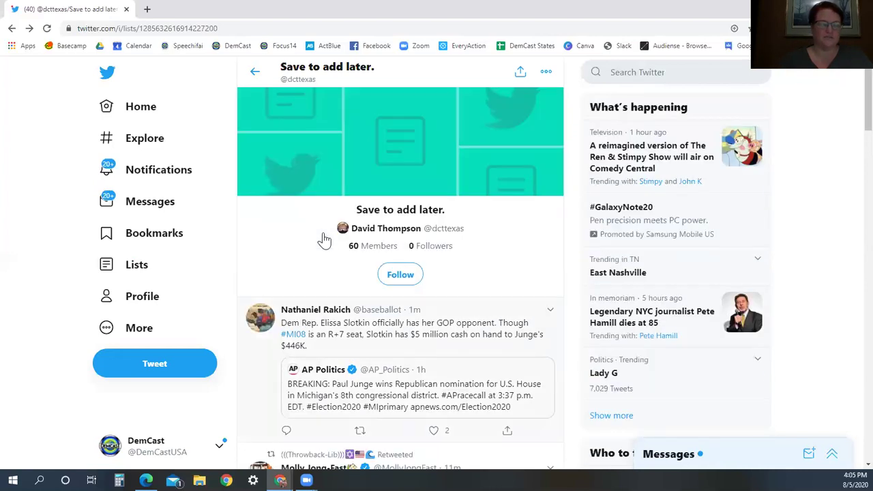
{"action": "left_click", "coordinate": [259, 75]}
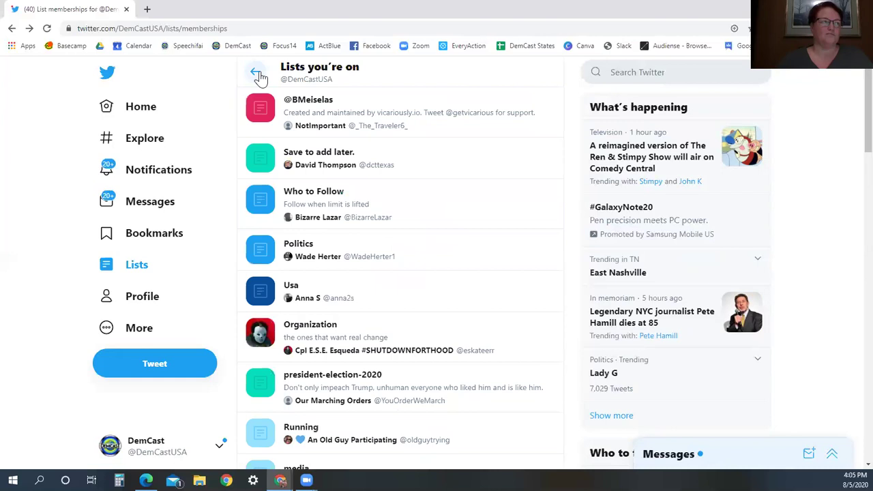
- Show the link options for the first list that includes DemCastUSA
{"action": "right_click", "coordinate": [449, 116]}
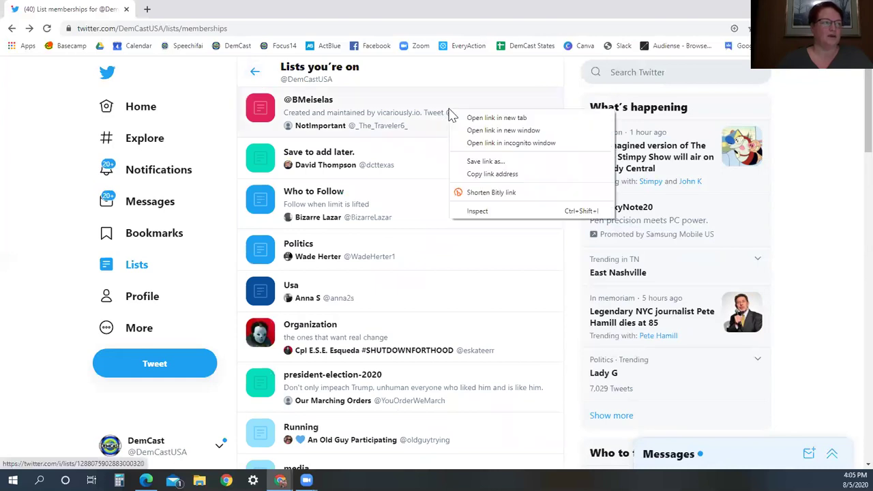